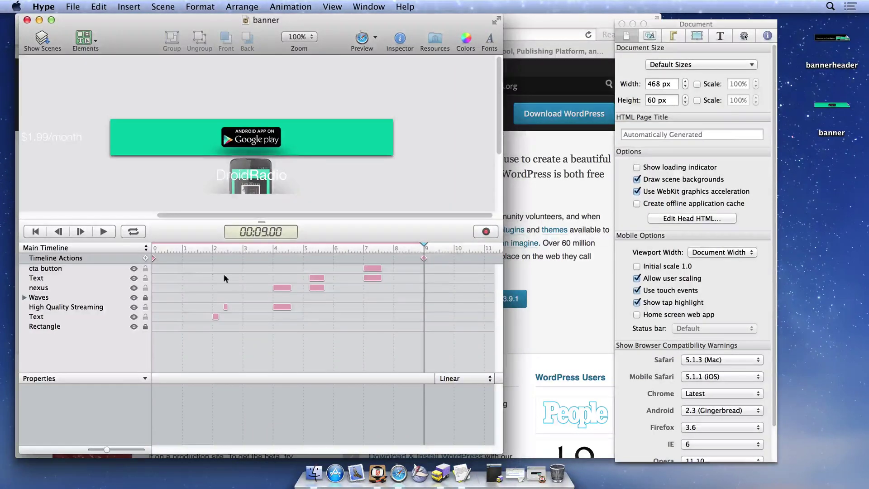
# Step: Scrub the banner's Main Timeline from the start to preview its 9-second animation
pyautogui.moveTo(158, 251); pyautogui.dragTo(424, 246)
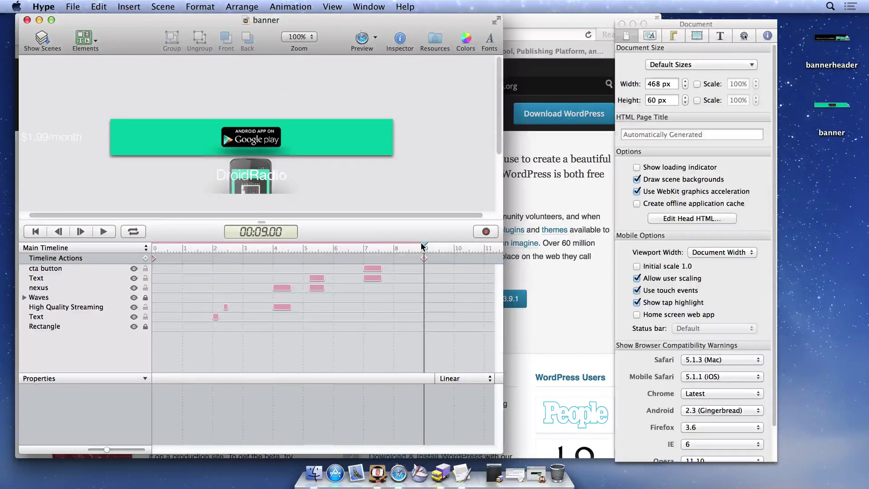
# Step: Restore the bannerheader window and preview the Google Play button's hover animation
pyautogui.click(537, 473)
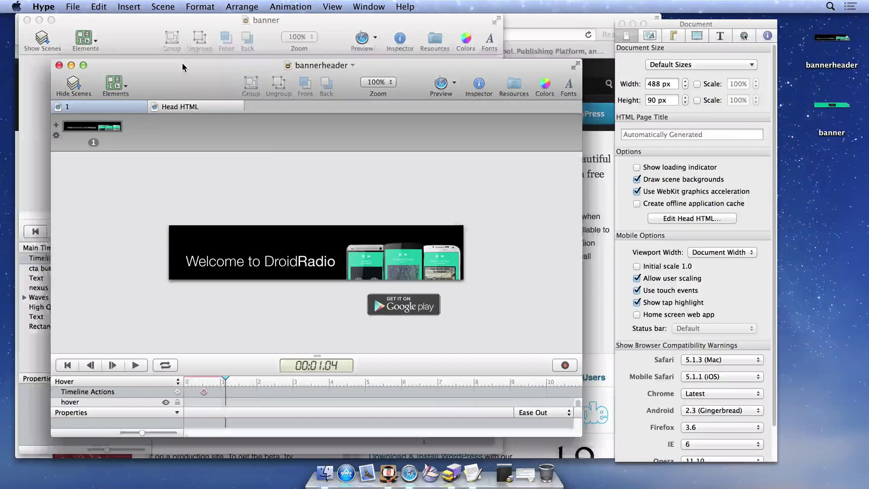
pyautogui.moveTo(183, 67); pyautogui.dragTo(160, 33)
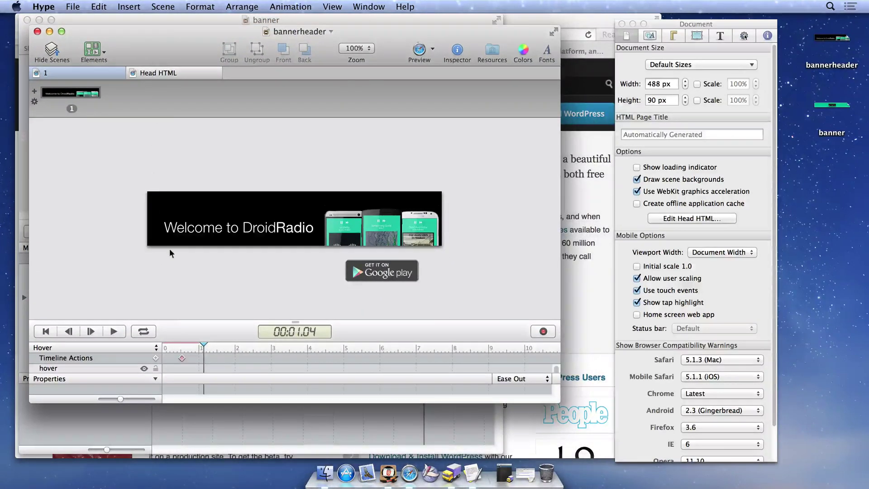
pyautogui.moveTo(162, 345); pyautogui.dragTo(200, 345)
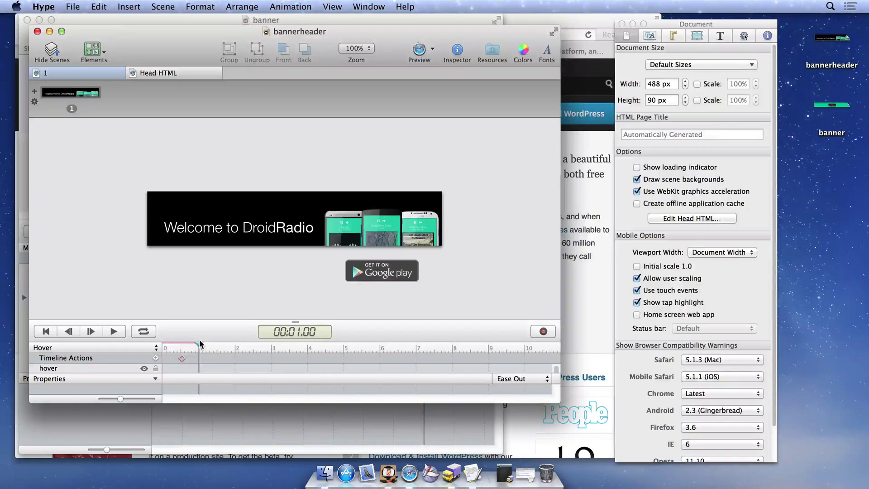
# Step: Export bannerheader as an HTML5 folder to the Desktop
pyautogui.click(73, 7)
pyautogui.moveTo(153, 150)
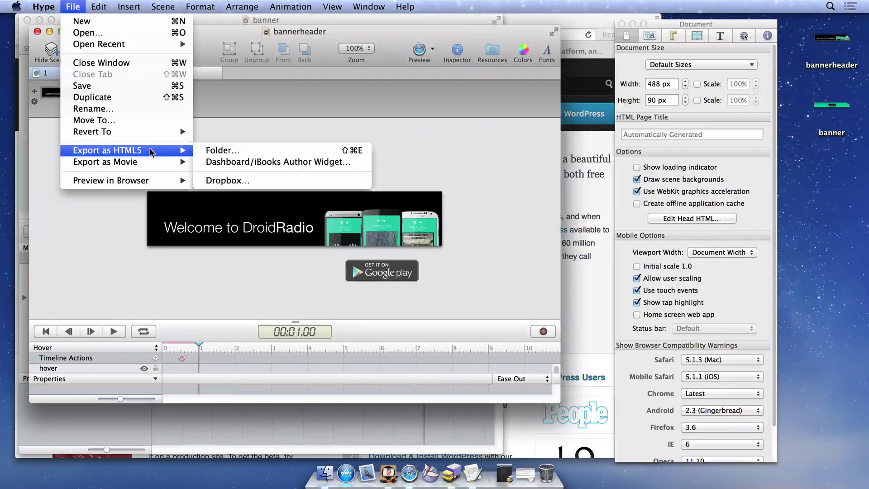
pyautogui.click(206, 151)
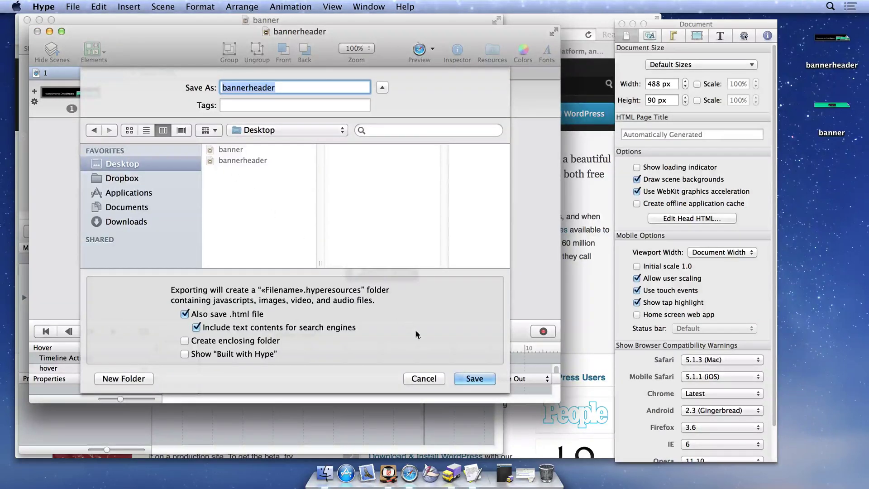
pyautogui.click(470, 377)
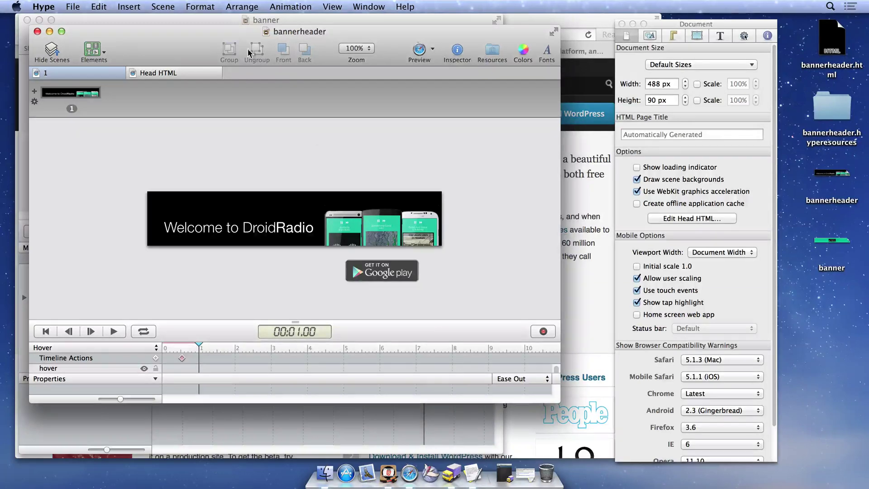
# Step: Export the banner document as an HTML5 folder to the Desktop
pyautogui.click(220, 21)
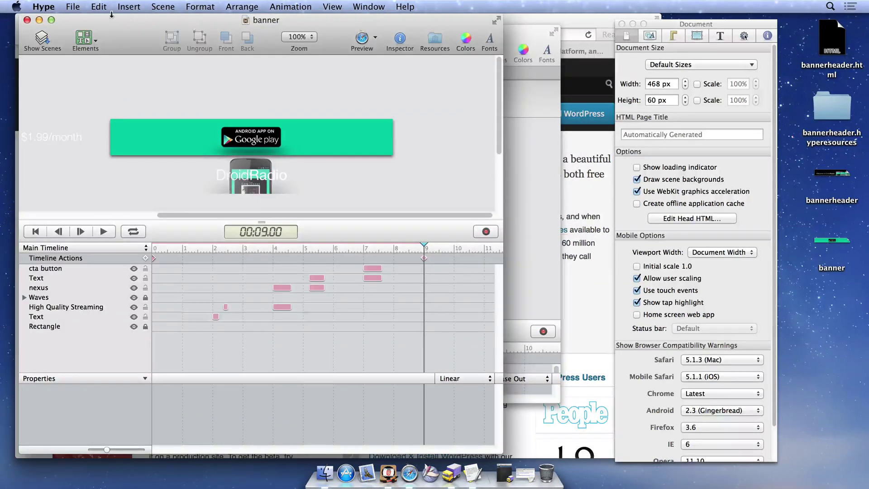
pyautogui.click(73, 7)
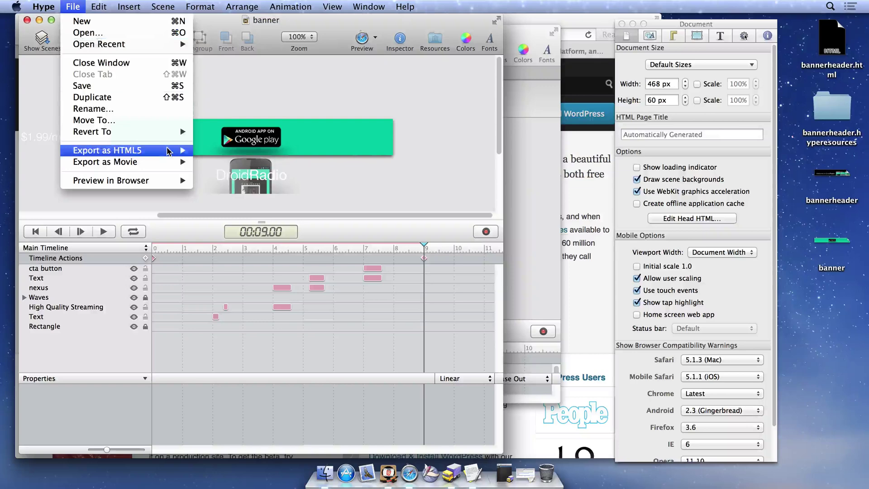
pyautogui.moveTo(168, 151)
pyautogui.click(226, 148)
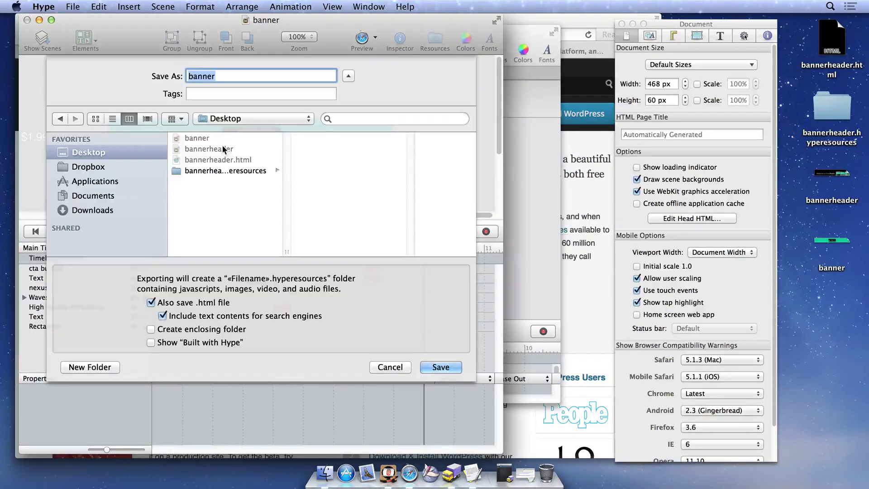
pyautogui.click(438, 367)
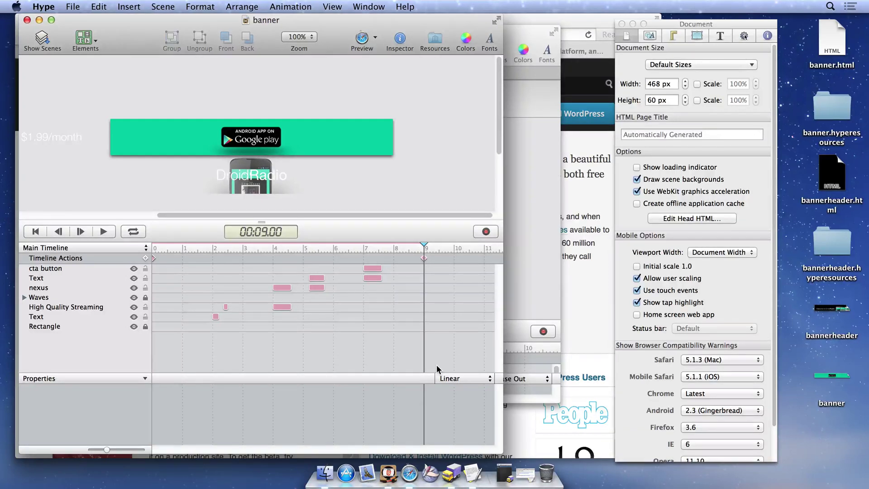
# Step: In Transmit, edit and save the demo.tumult.com favorite, then connect to the server
pyautogui.click(452, 473)
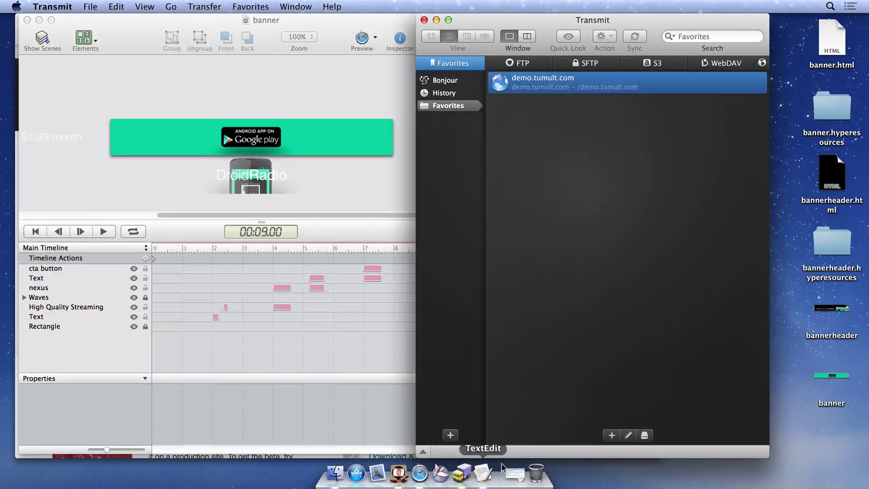
pyautogui.click(630, 436)
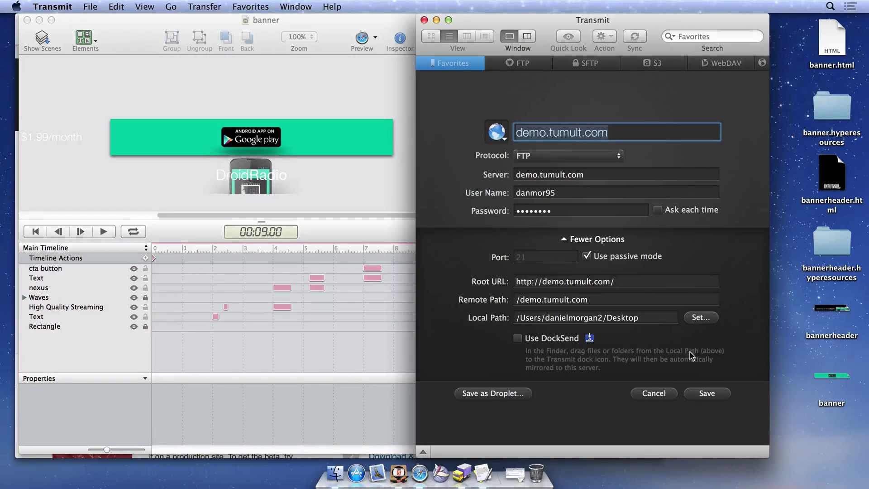
pyautogui.click(704, 394)
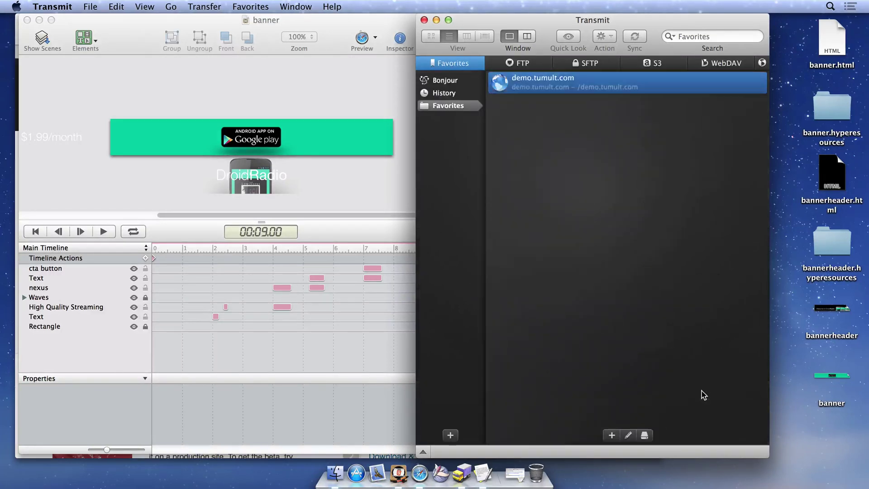
pyautogui.doubleClick(563, 85)
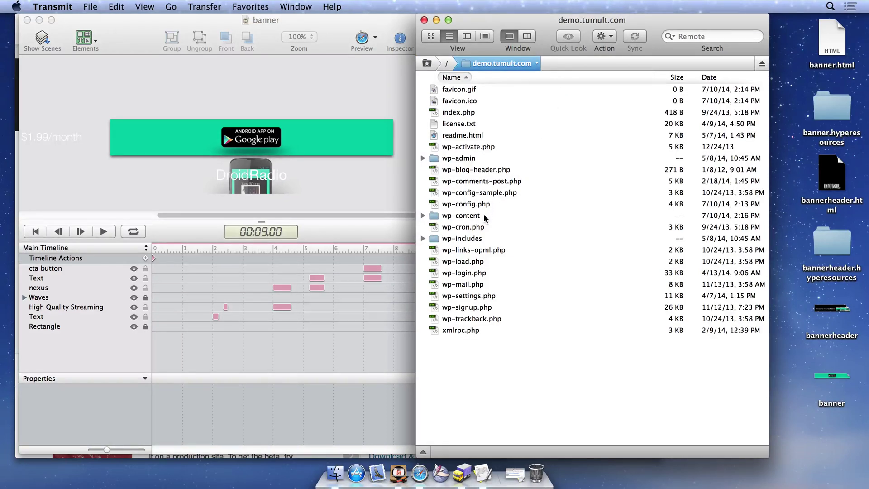
# Step: Open wp-content/uploads/2014/07 and upload the four exported banner items into it
pyautogui.click(483, 218)
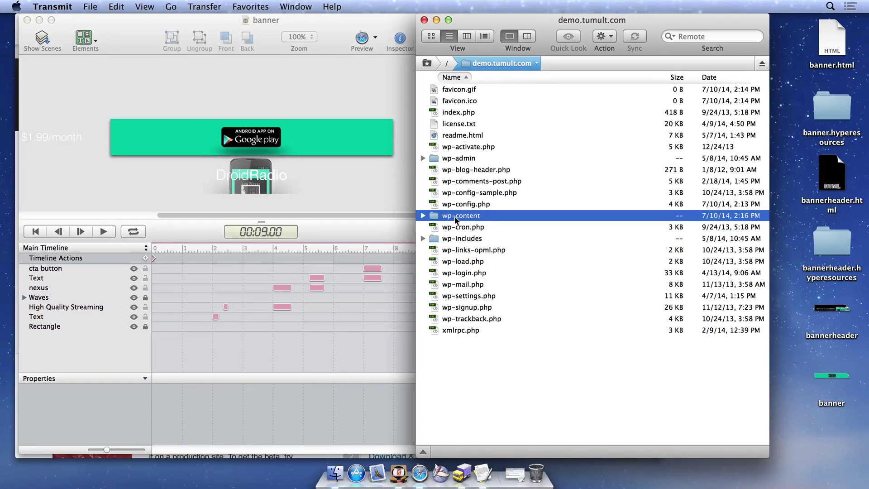
pyautogui.click(422, 216)
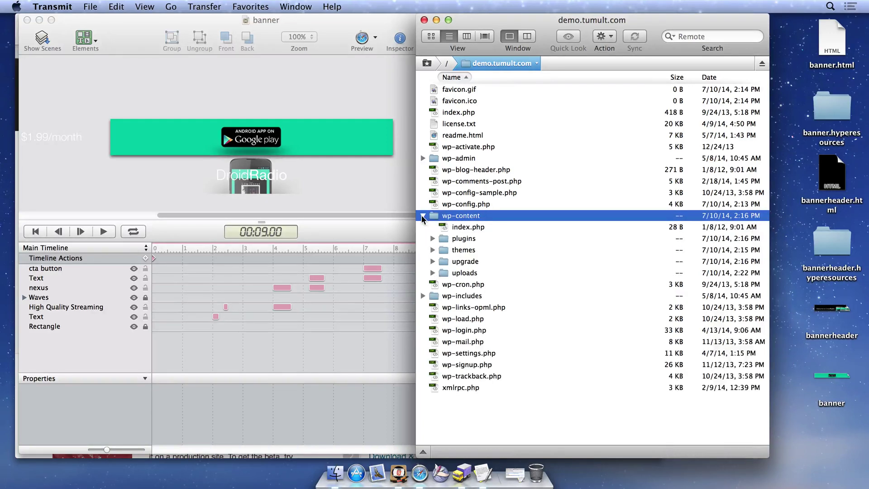
pyautogui.click(432, 274)
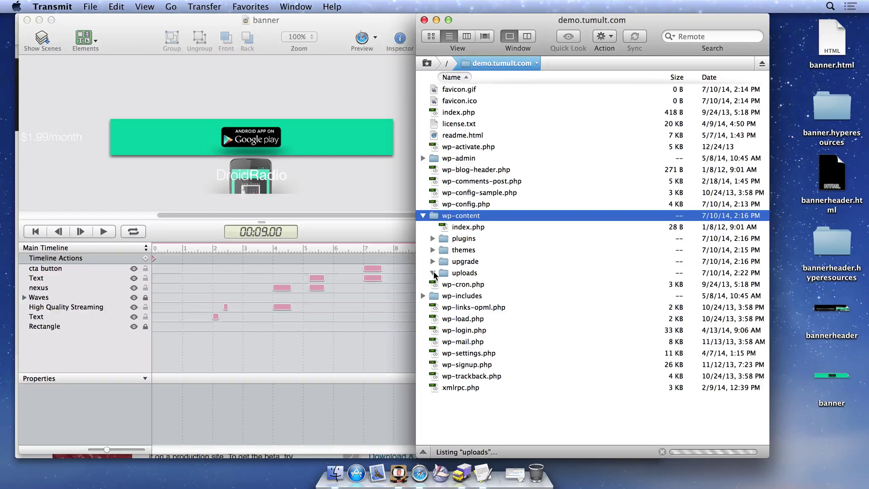
pyautogui.click(442, 285)
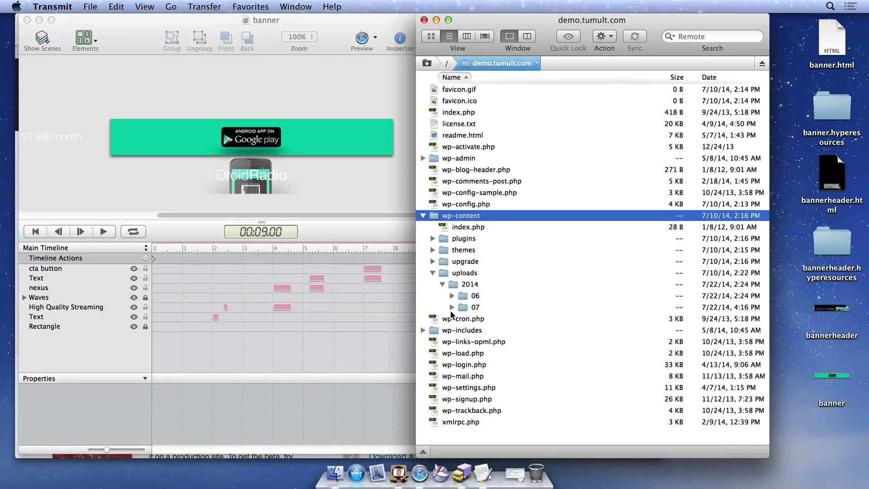
pyautogui.click(452, 307)
pyautogui.rightClick(493, 305)
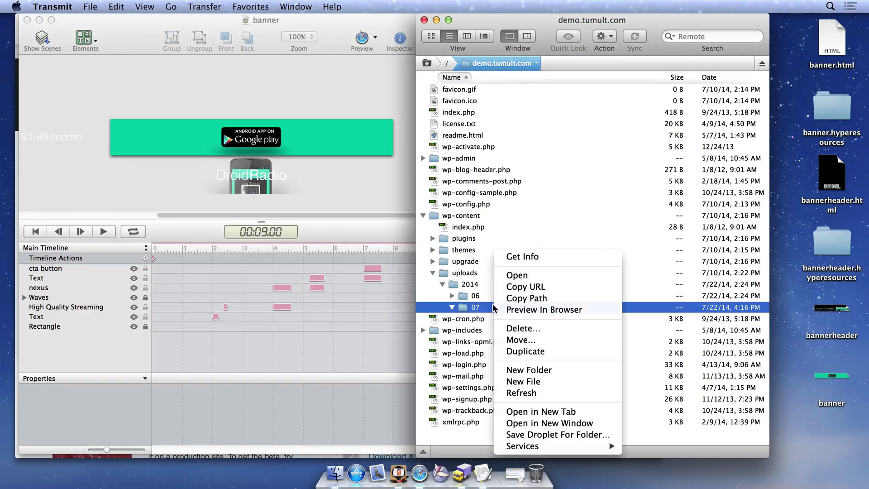
pyautogui.click(516, 275)
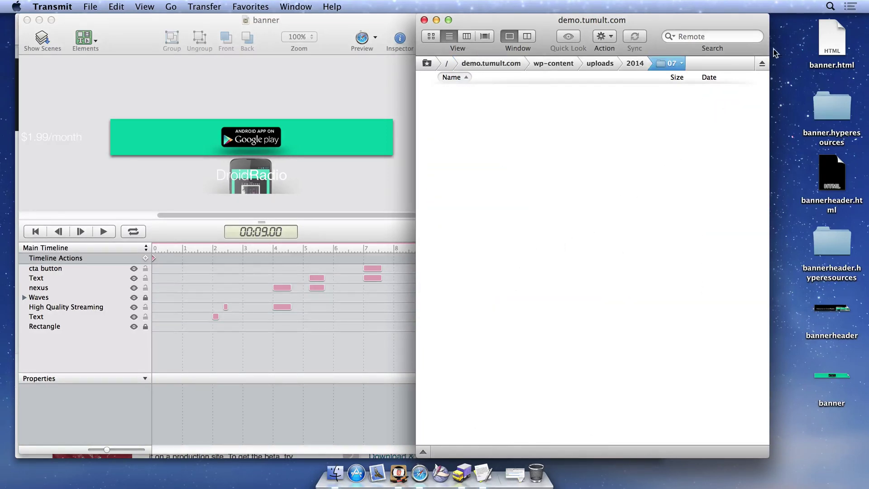
pyautogui.moveTo(787, 40); pyautogui.dragTo(582, 295)
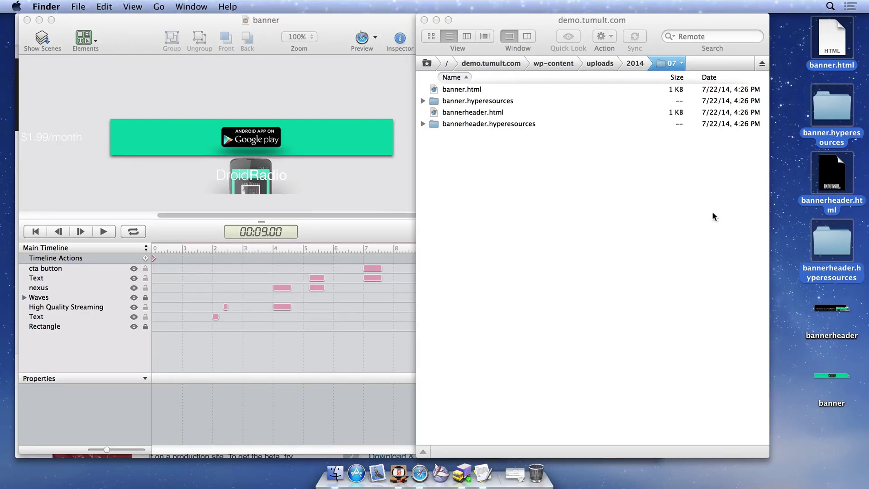
pyautogui.click(788, 99)
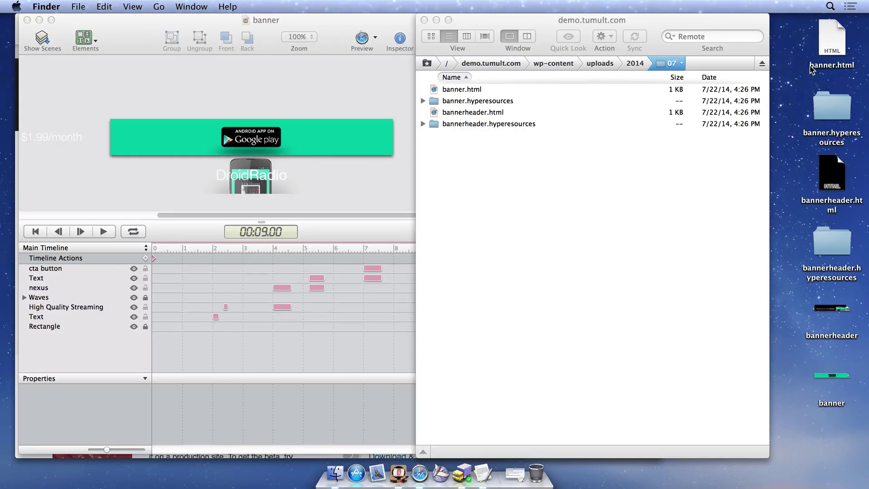
pyautogui.moveTo(830, 38); pyautogui.dragTo(438, 471)
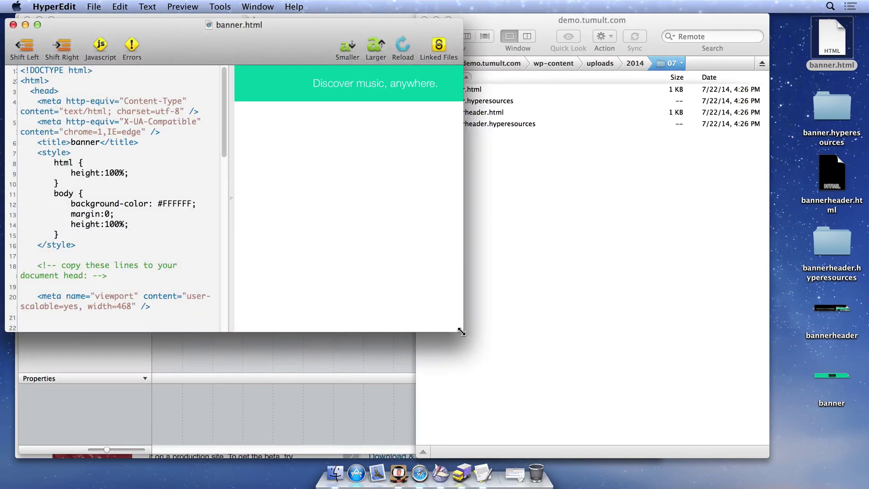
pyautogui.moveTo(461, 332); pyautogui.dragTo(667, 417)
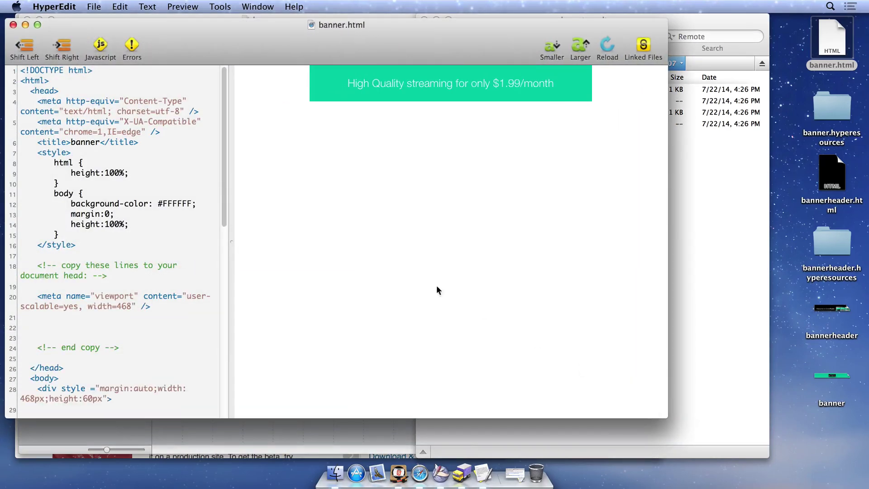
pyautogui.moveTo(225, 149); pyautogui.dragTo(223, 268)
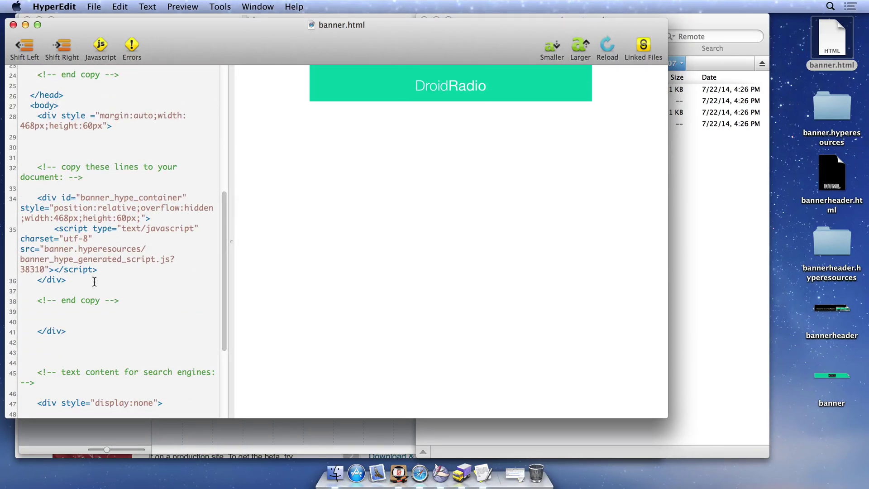
pyautogui.moveTo(77, 279); pyautogui.dragTo(18, 199)
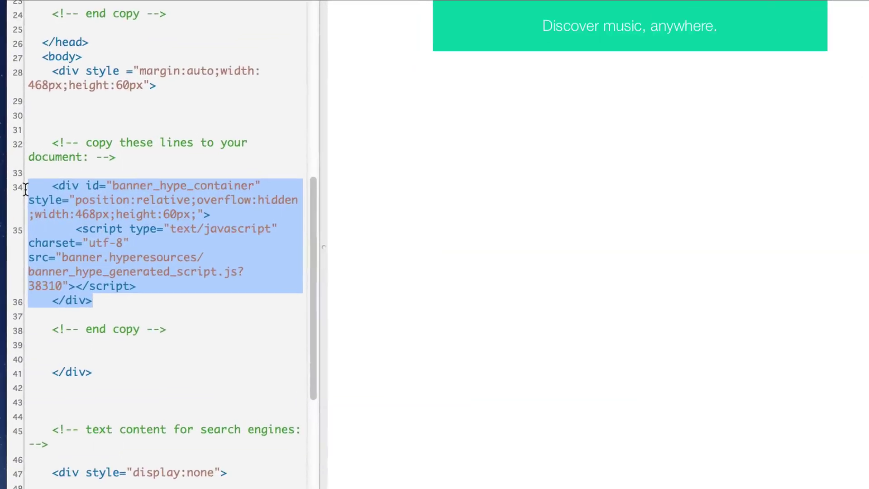
pyautogui.click(61, 256)
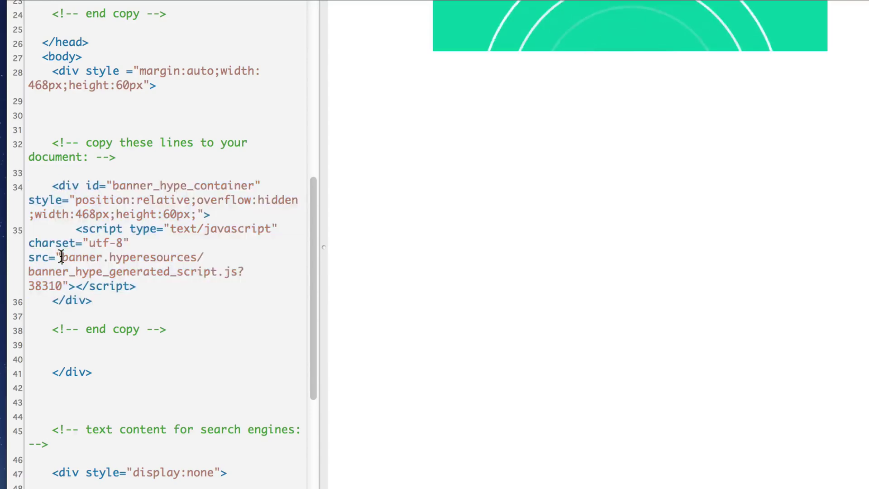
pyautogui.write('http://demo.t')
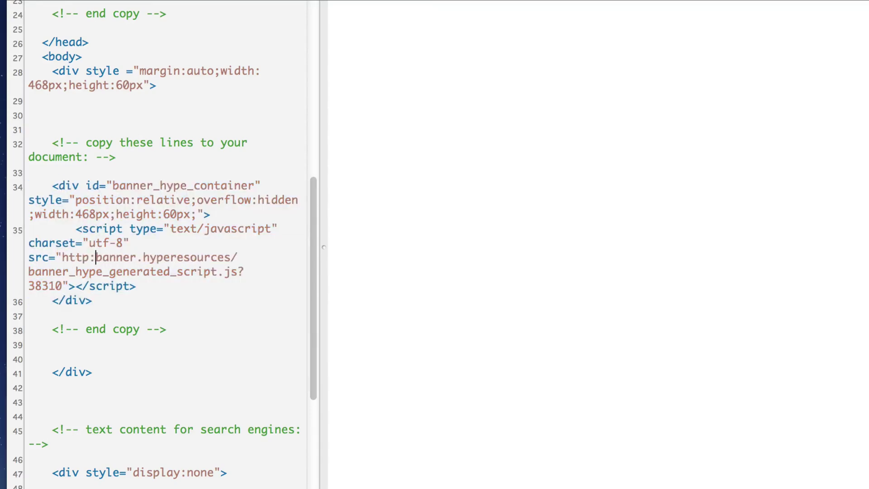
pyautogui.write('umult.com/')
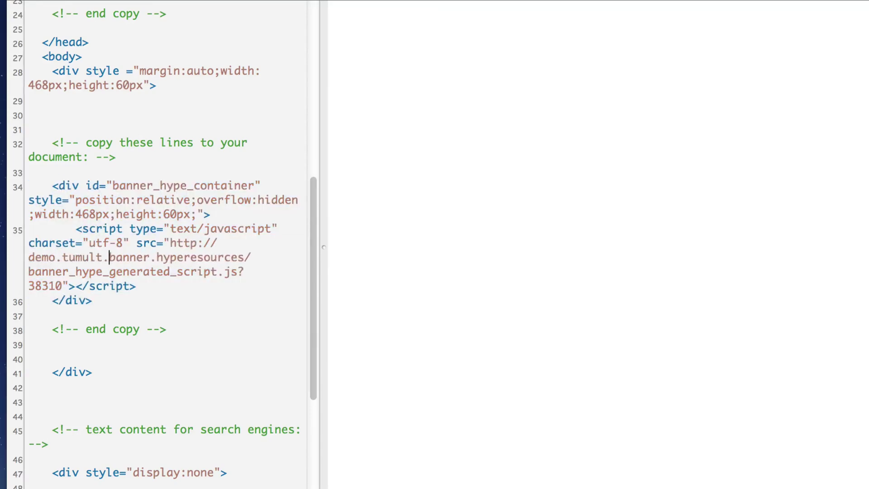
pyautogui.write('wp-content/up')
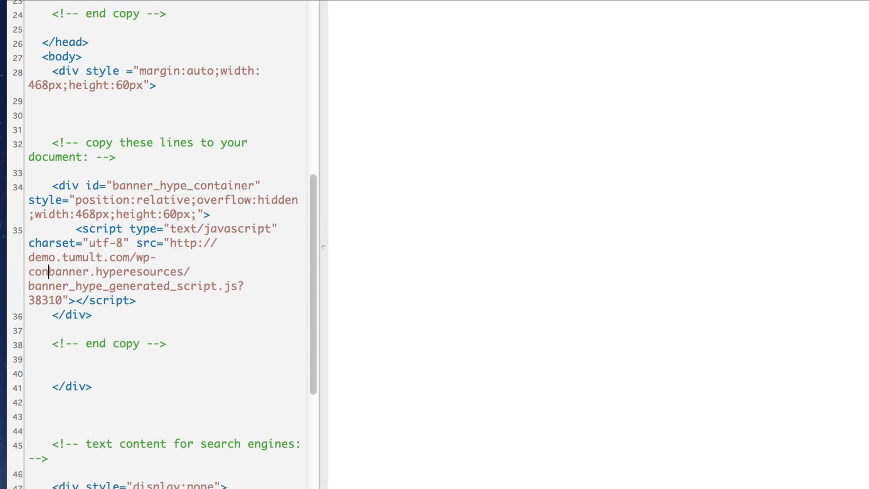
pyautogui.write('loads/2014')
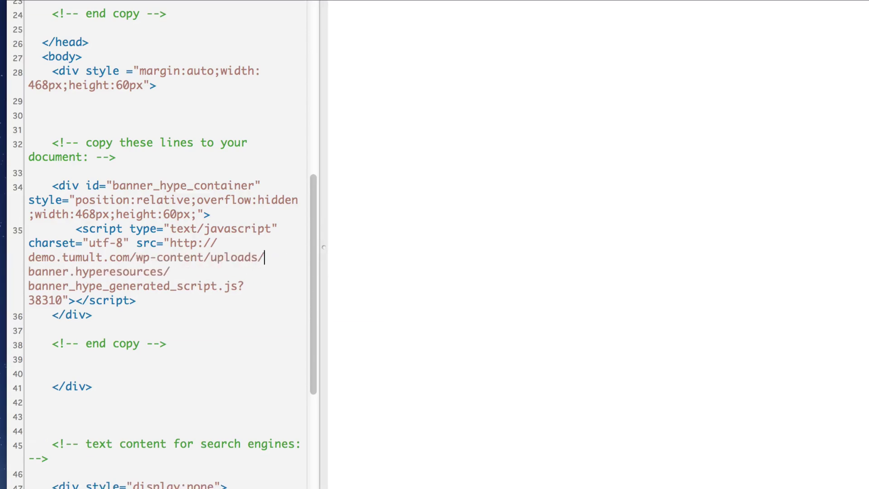
pyautogui.write('/07/')
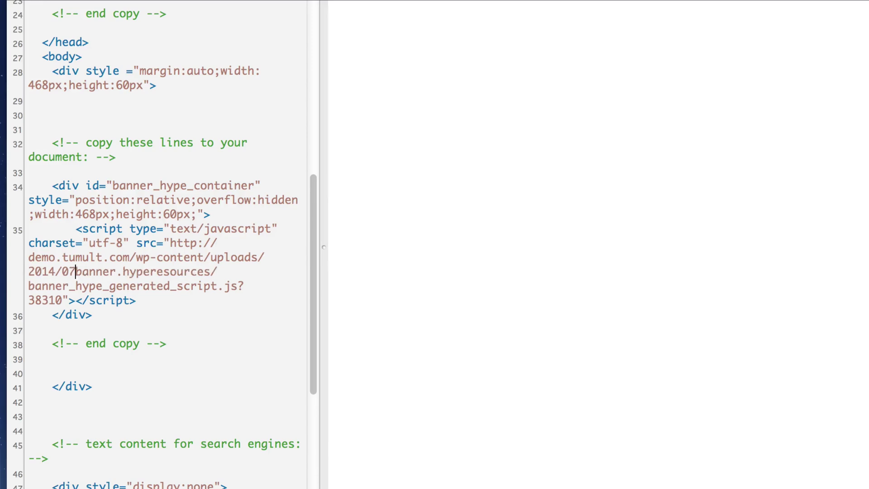
pyautogui.press('Left')
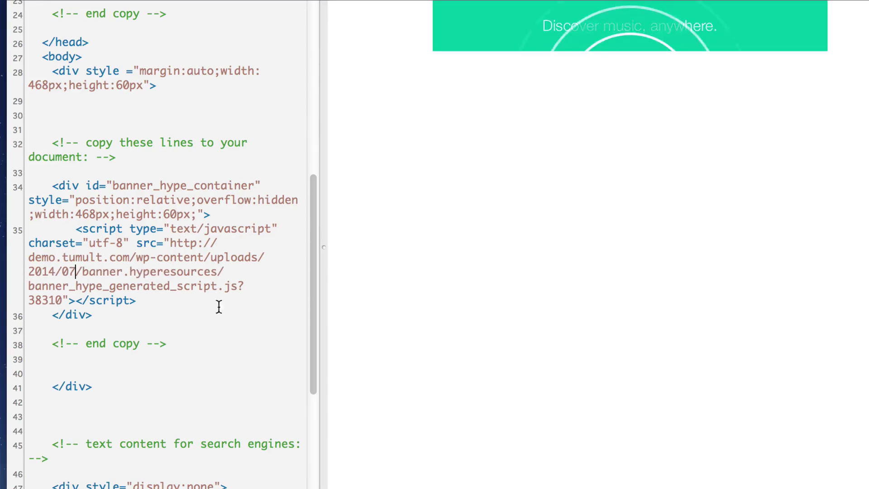
# Step: Copy the updated banner embed code from lines 34–36
pyautogui.moveTo(210, 313); pyautogui.dragTo(28, 187)
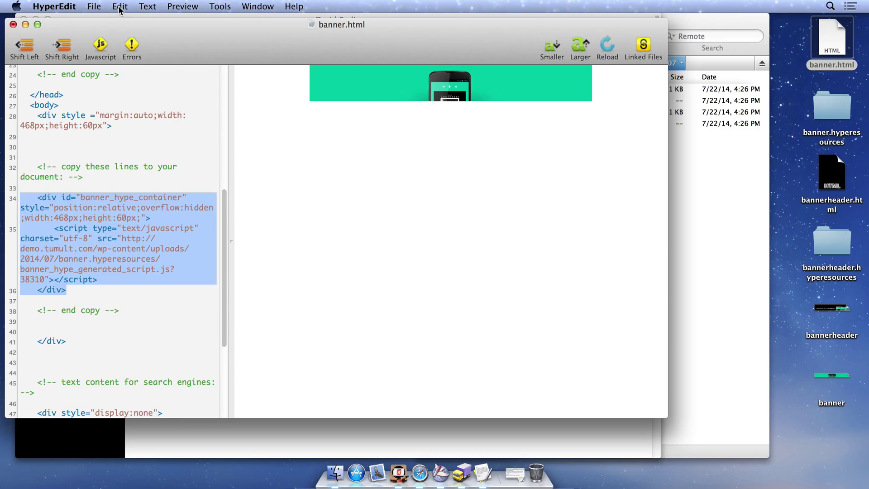
pyautogui.click(120, 6)
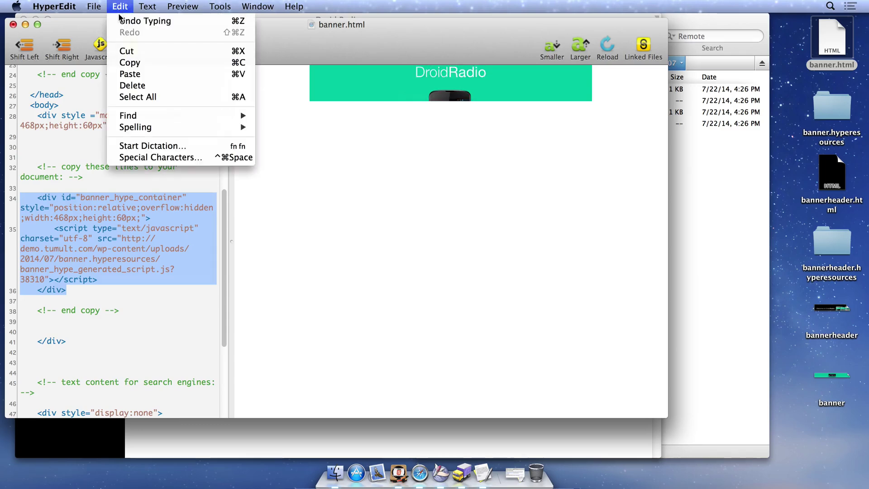
pyautogui.click(128, 63)
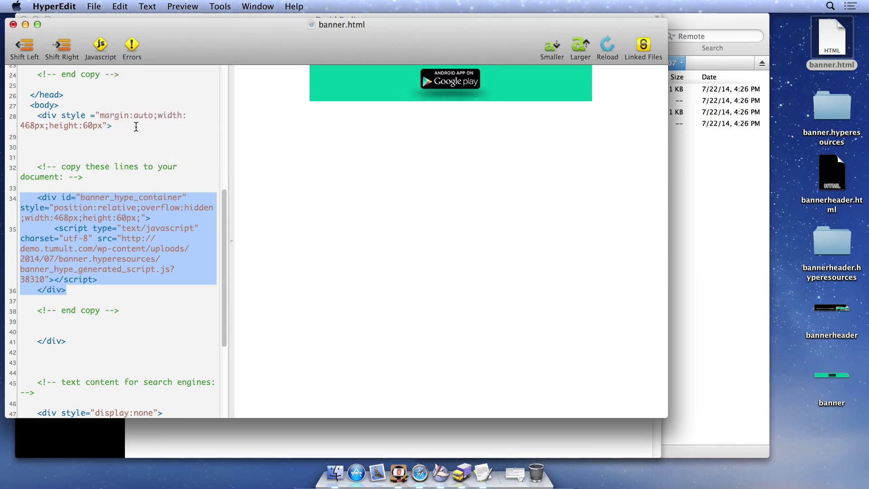
pyautogui.click(420, 473)
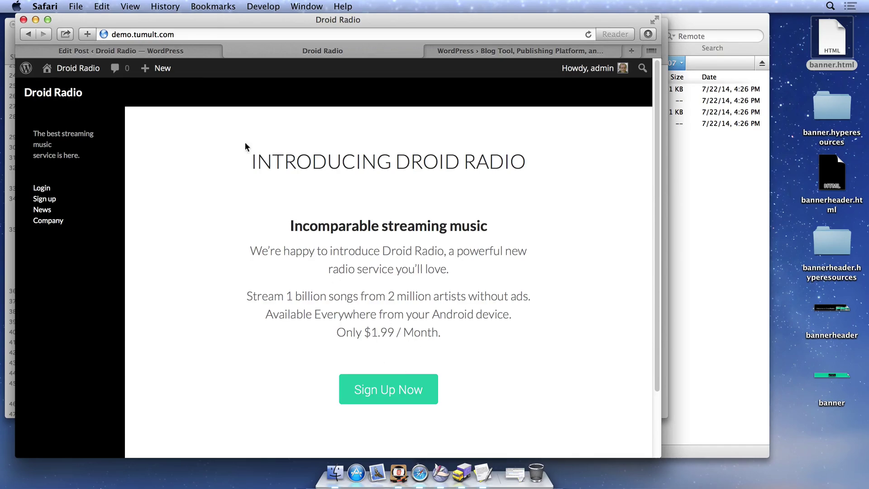
# Step: Paste the banner's div embed code on a new line above the Sign Up Now link
pyautogui.click(190, 53)
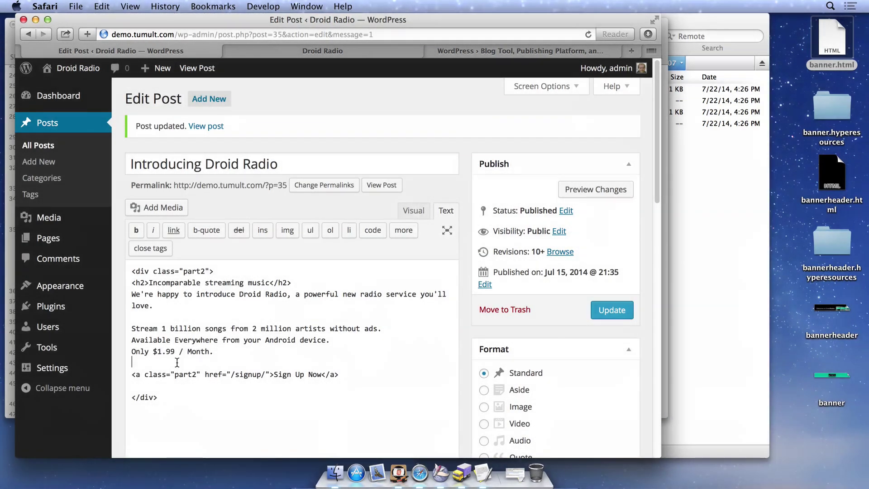
pyautogui.click(177, 361)
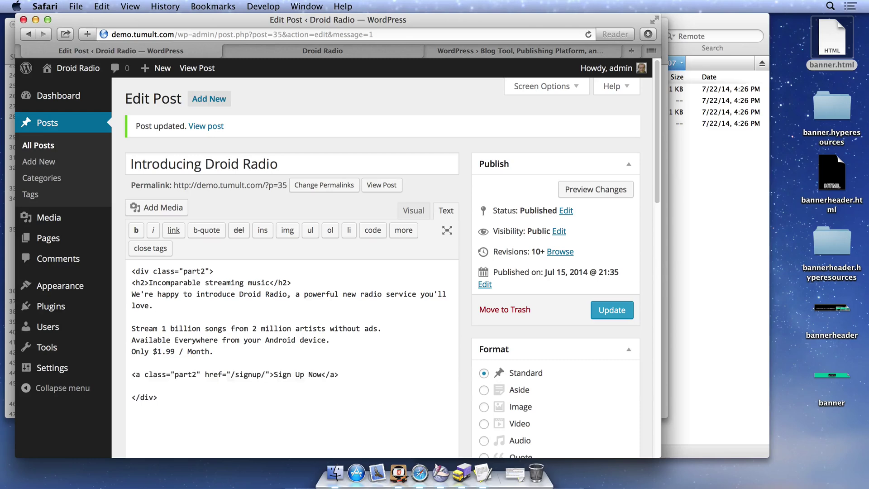
pyautogui.press('Return')
pyautogui.press('Return')
pyautogui.press('Up')
pyautogui.click(102, 7)
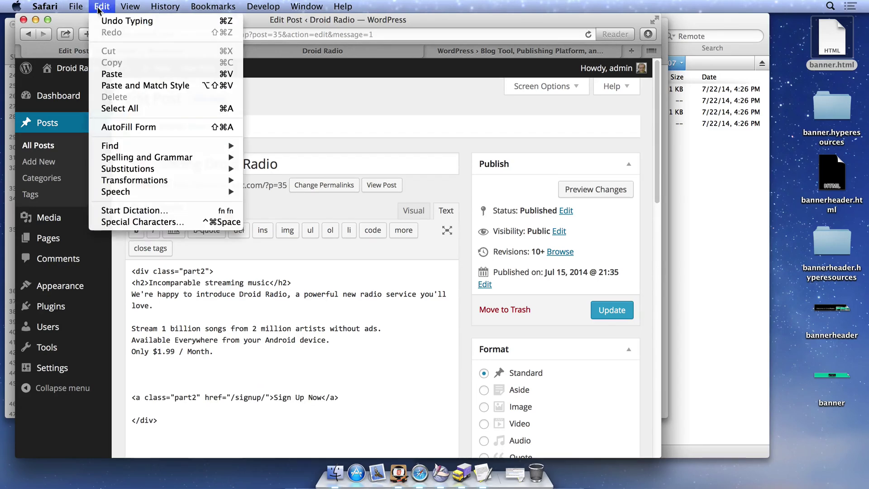
pyautogui.click(107, 74)
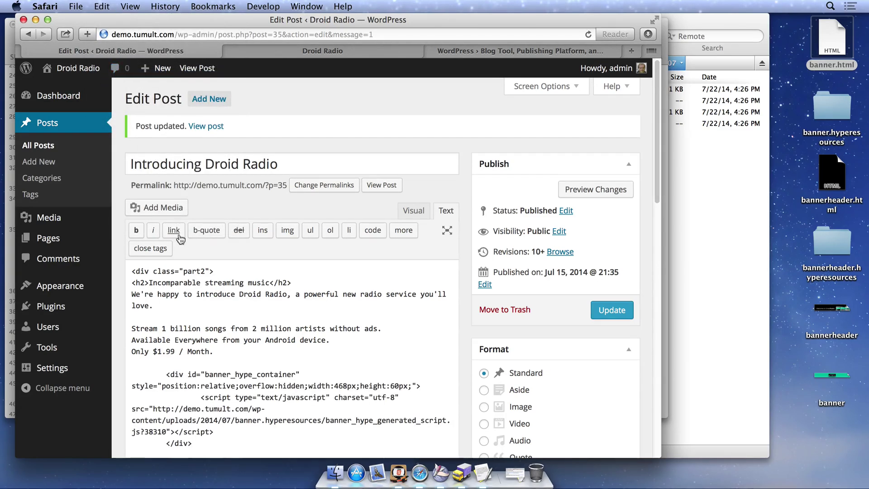
pyautogui.scroll(-3, 237, 328)
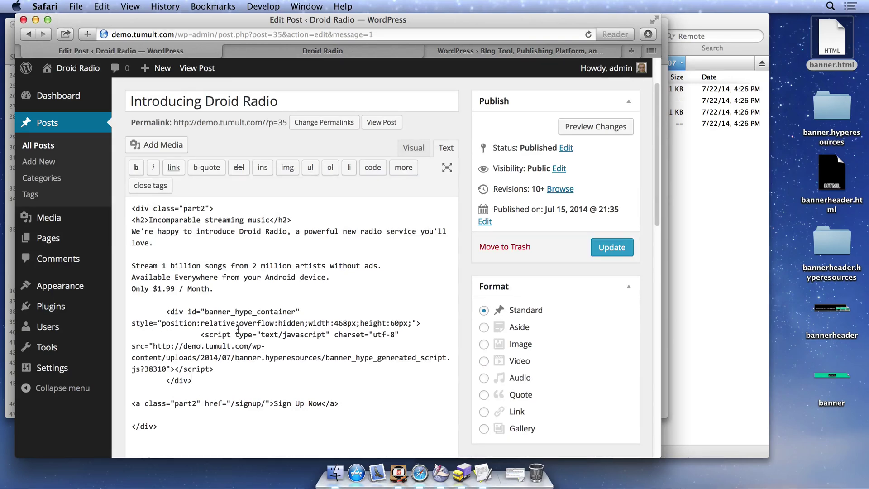
# Step: Copy the iframe embed line from the iframecode notes and paste it below the closing </div>
pyautogui.click(483, 474)
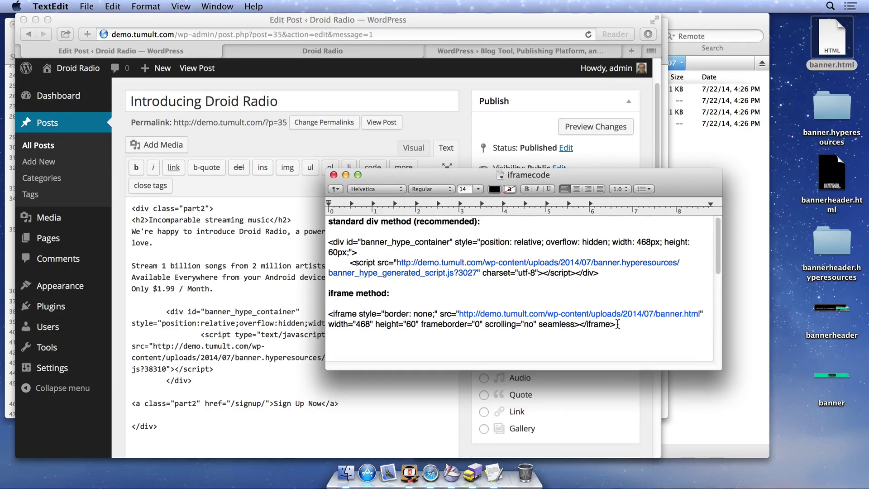
pyautogui.moveTo(616, 324); pyautogui.dragTo(324, 315)
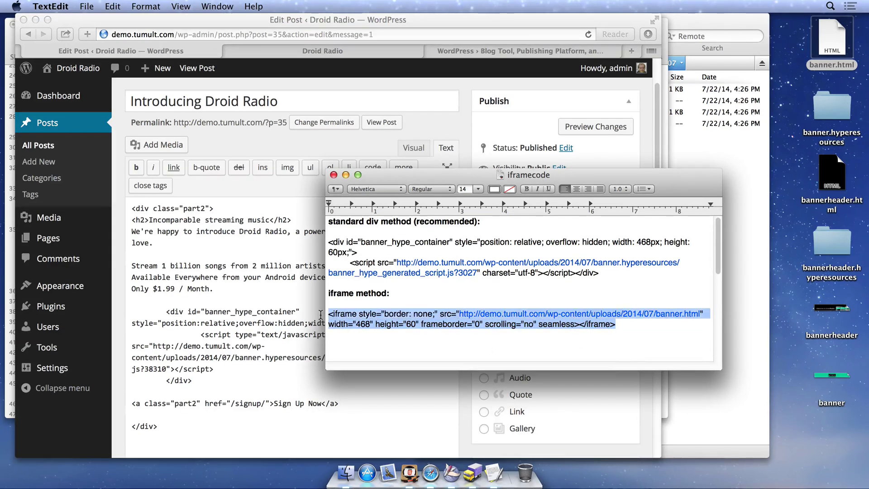
pyautogui.click(112, 6)
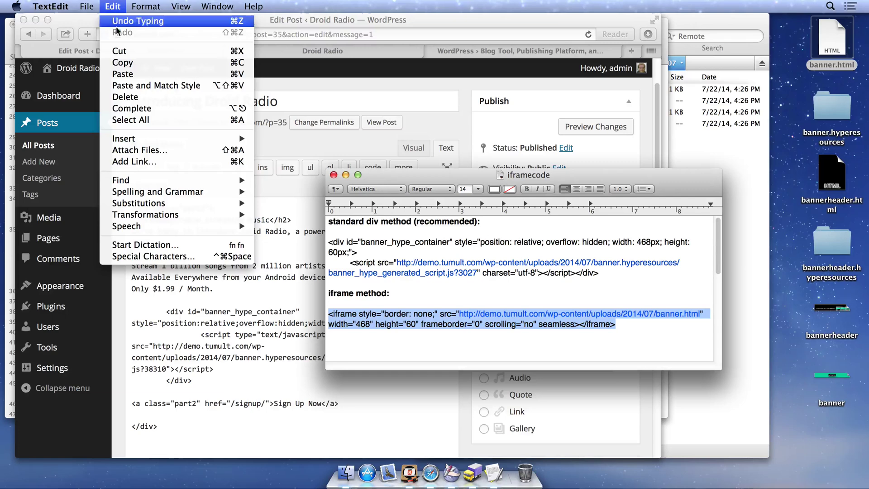
pyautogui.click(121, 63)
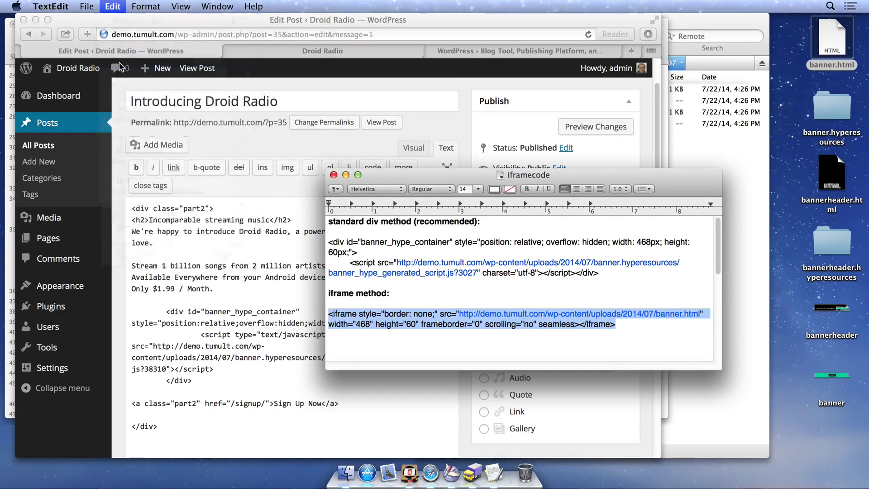
pyautogui.click(198, 380)
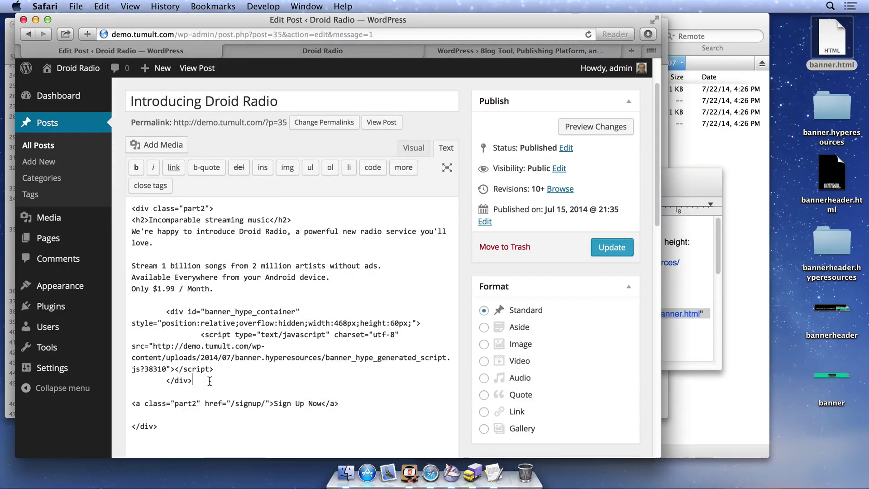
pyautogui.press('Return')
pyautogui.press('Return')
pyautogui.press('super+v')
pyautogui.scroll(-2, 210, 376)
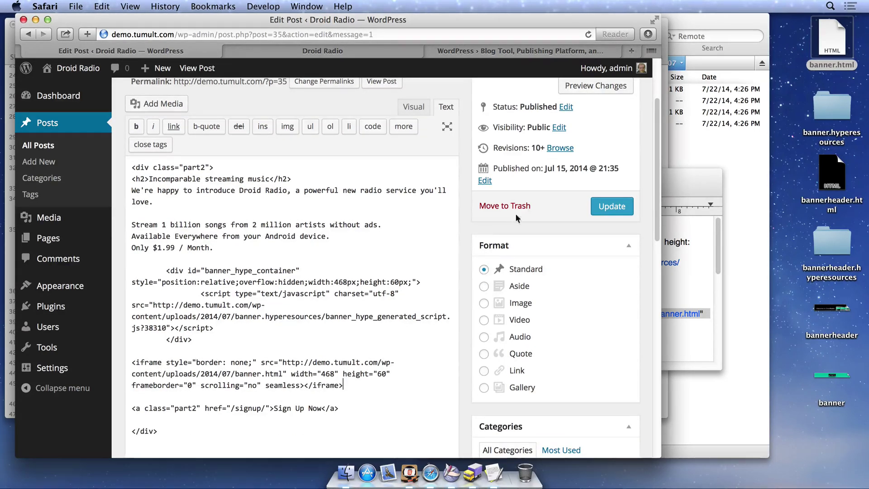
# Step: Update the post, then reload the live Droid Radio page to view both banners
pyautogui.click(612, 206)
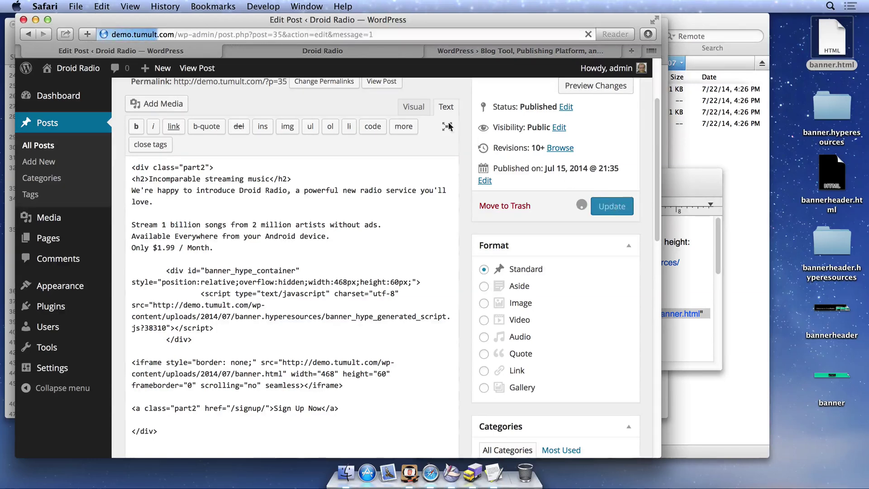
pyautogui.click(344, 55)
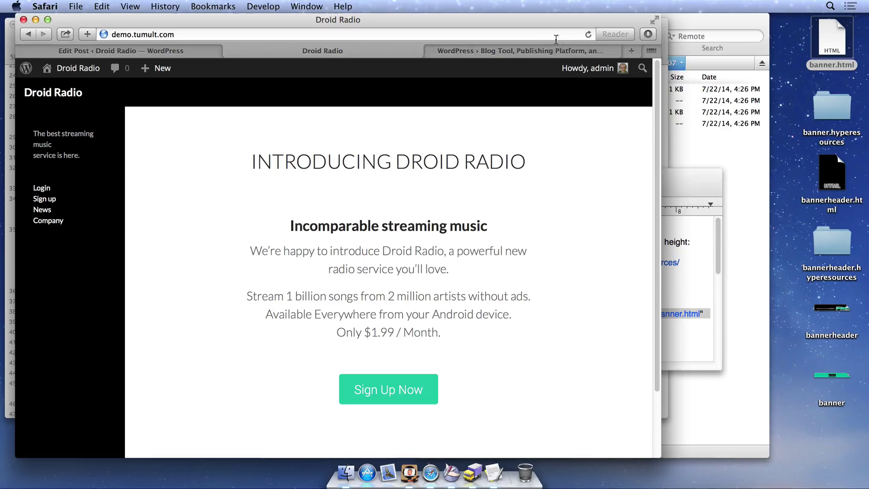
pyautogui.click(588, 35)
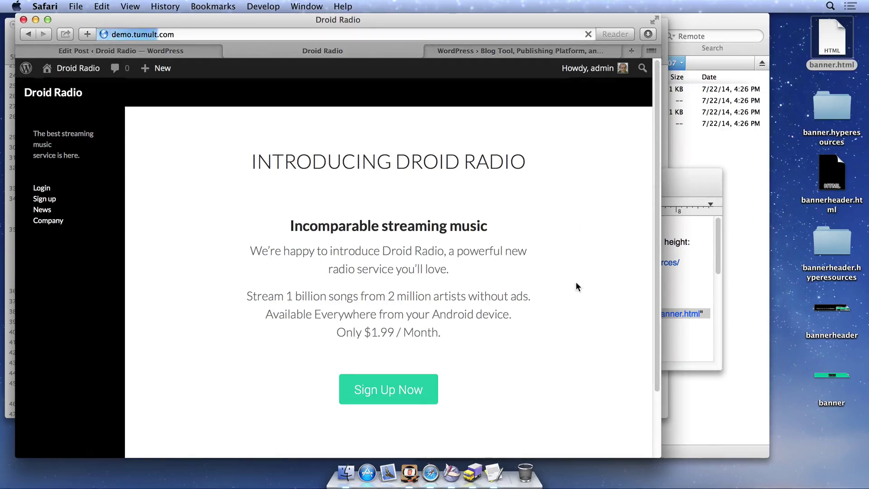
pyautogui.scroll(-3, 585, 269)
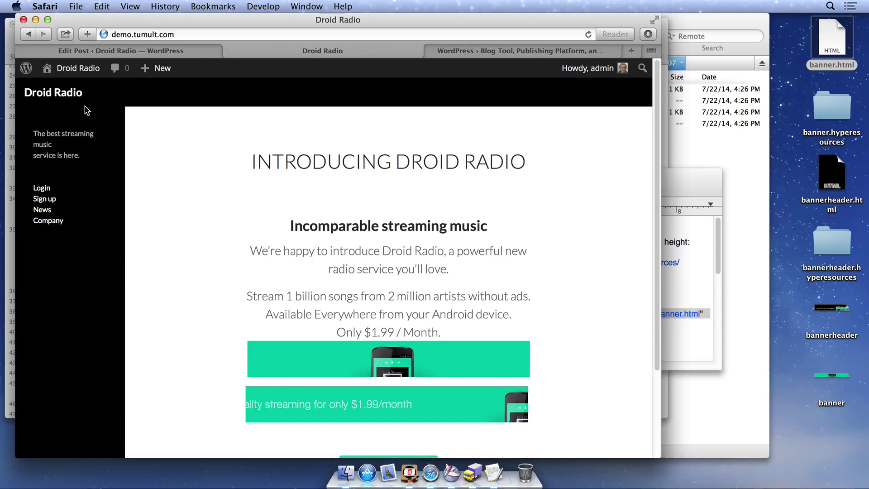
# Step: Delete the iframe embed line from the post, update it, and reload the live page
pyautogui.click(170, 54)
pyautogui.scroll(-4, 210, 372)
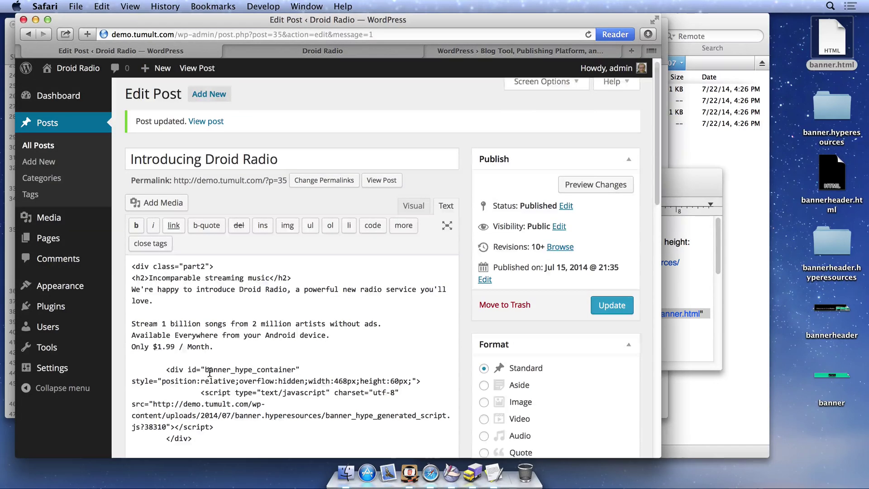
pyautogui.moveTo(224, 388); pyautogui.dragTo(352, 416)
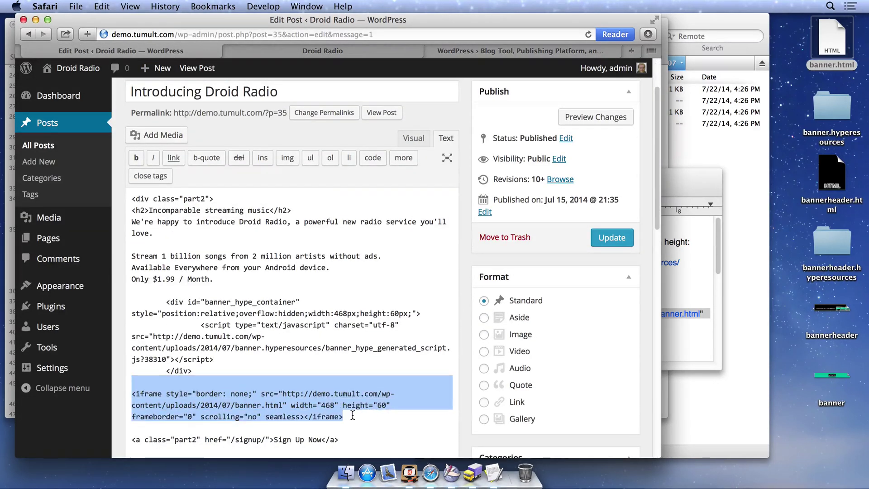
pyautogui.press('BackSpace')
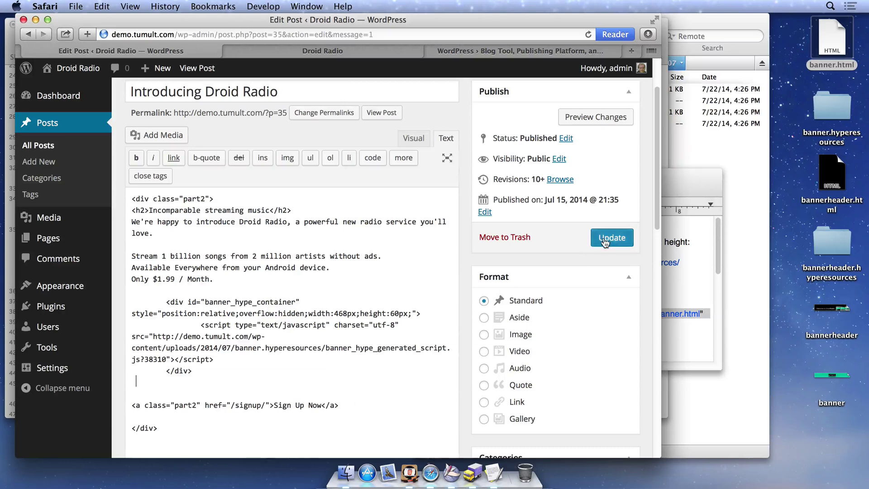
pyautogui.click(610, 238)
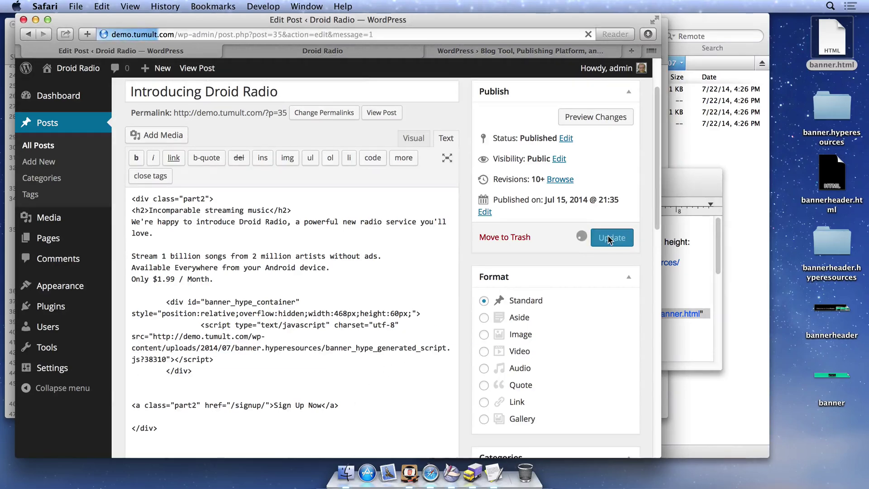
pyautogui.click(324, 51)
pyautogui.click(588, 35)
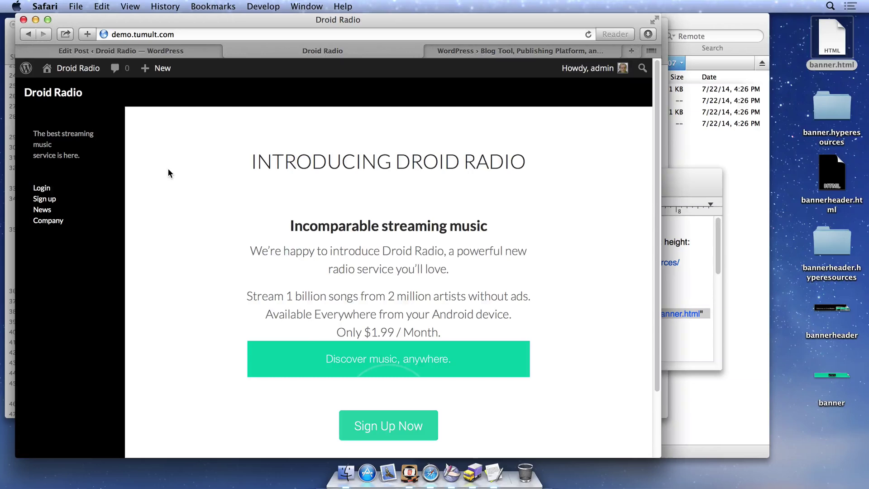
# Step: Open the Twenty Fourteen Header (header.php) template in Appearance > Editor
pyautogui.click(93, 55)
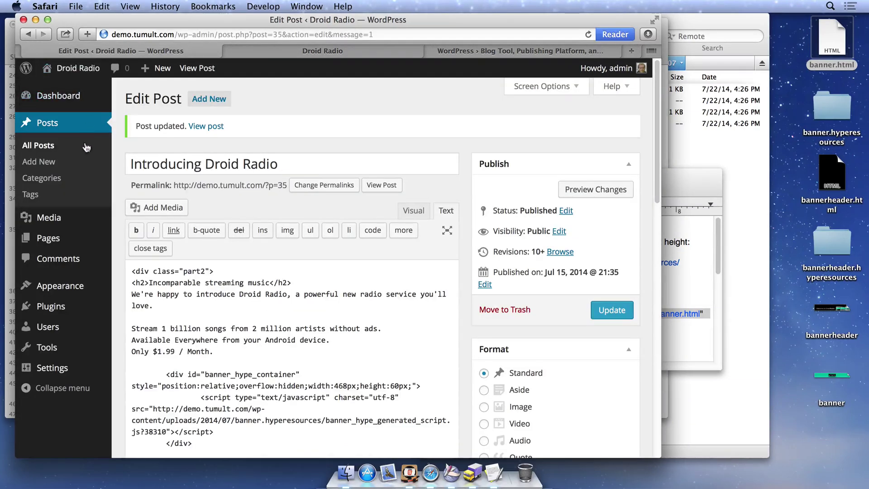
pyautogui.moveTo(72, 286)
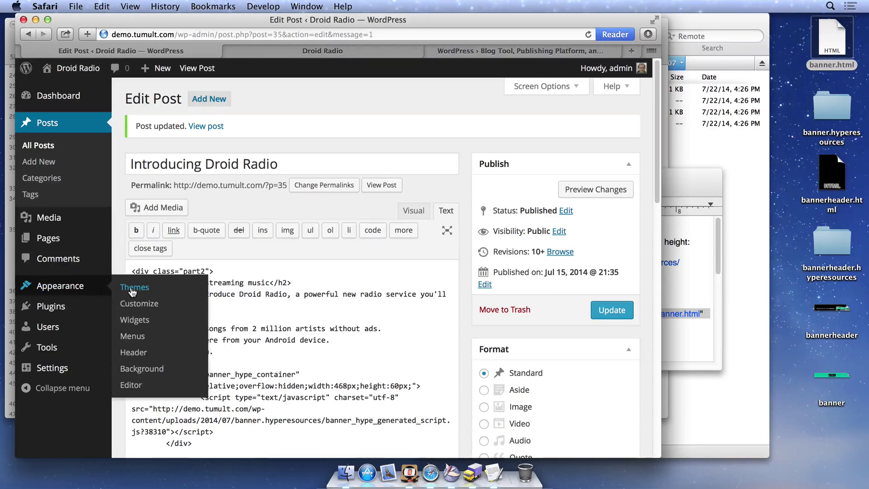
pyautogui.click(133, 386)
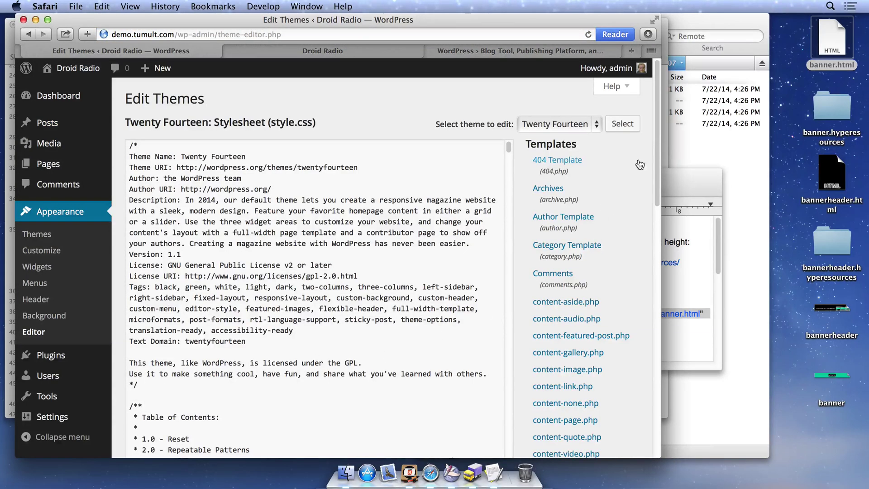
pyautogui.moveTo(654, 128); pyautogui.dragTo(639, 236)
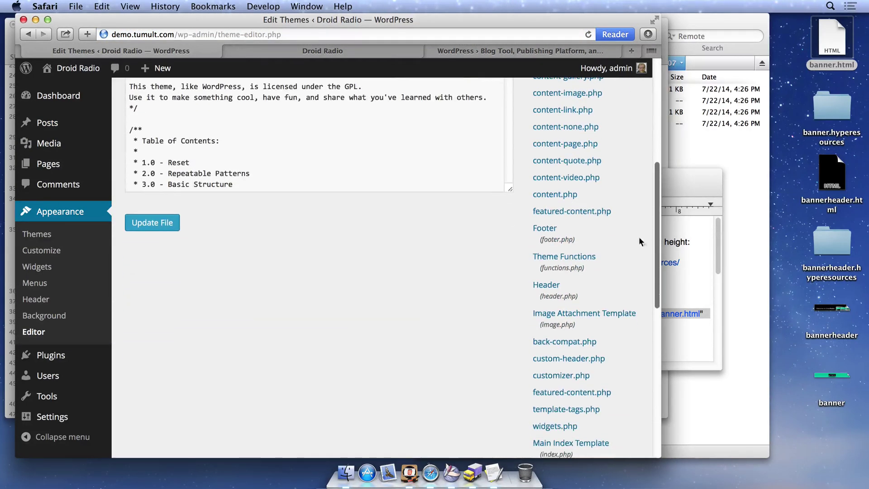
pyautogui.click(547, 285)
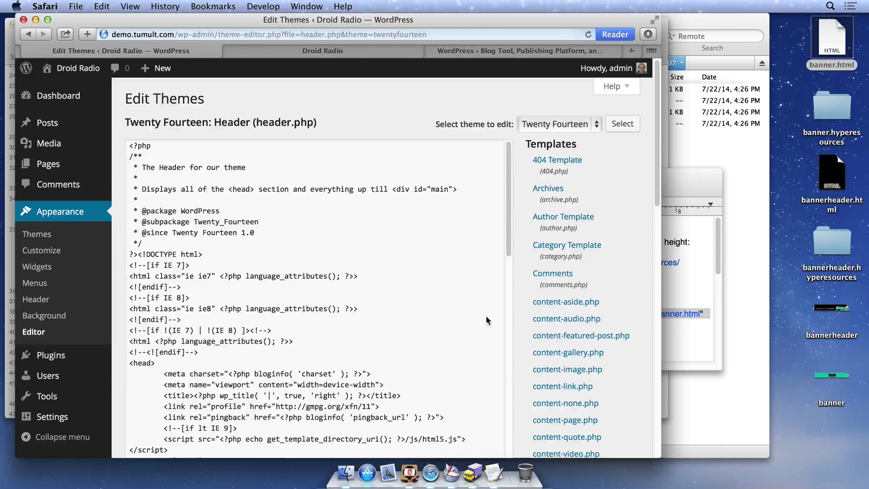
# Step: Delete the h1 site-title line from the header markup
pyautogui.moveTo(507, 198); pyautogui.dragTo(507, 333)
pyautogui.moveTo(406, 292); pyautogui.dragTo(227, 280)
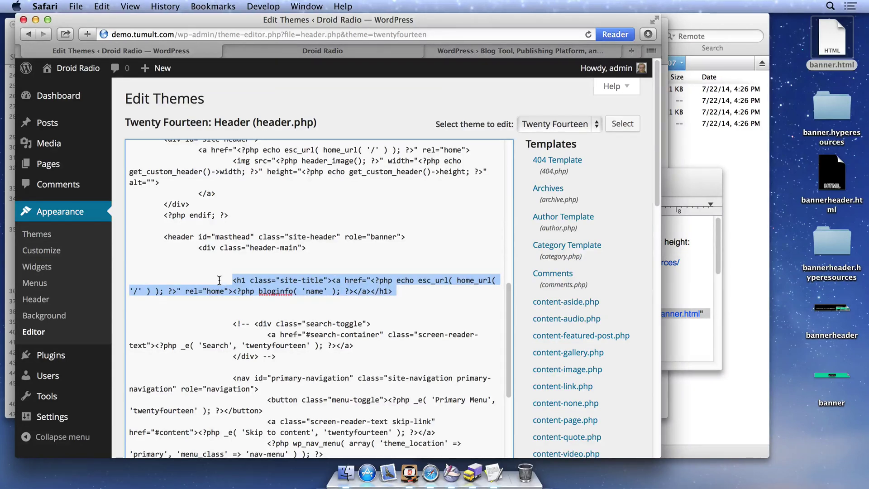
pyautogui.press('BackSpace')
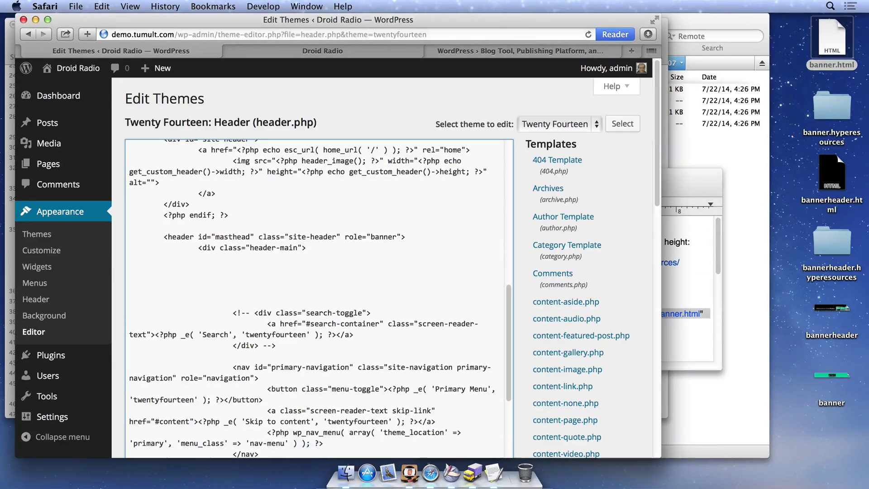
# Step: Copy the Header Div bannerheader embed block from the iframecode notes and return to header.php
pyautogui.click(494, 475)
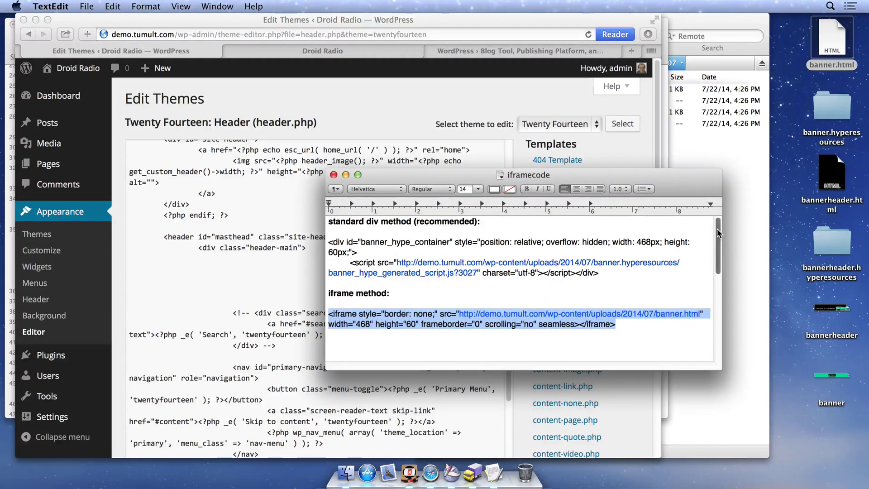
pyautogui.moveTo(717, 229); pyautogui.dragTo(721, 313)
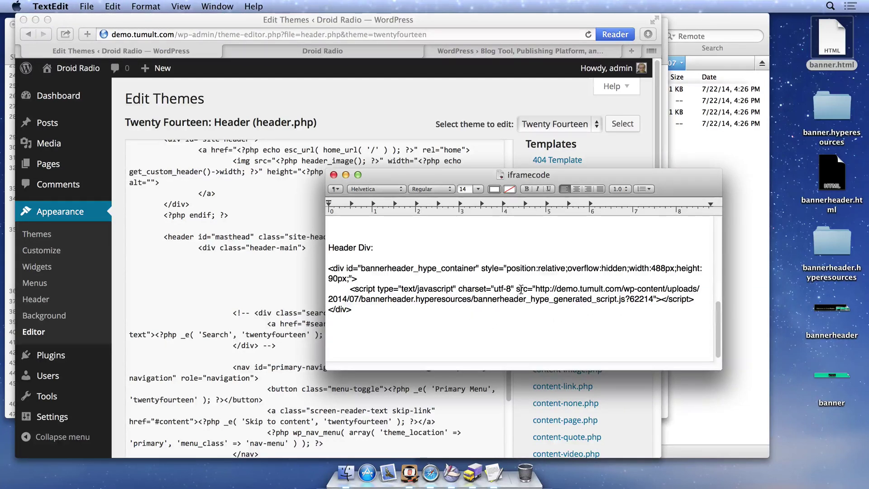
pyautogui.moveTo(536, 288); pyautogui.dragTo(650, 296)
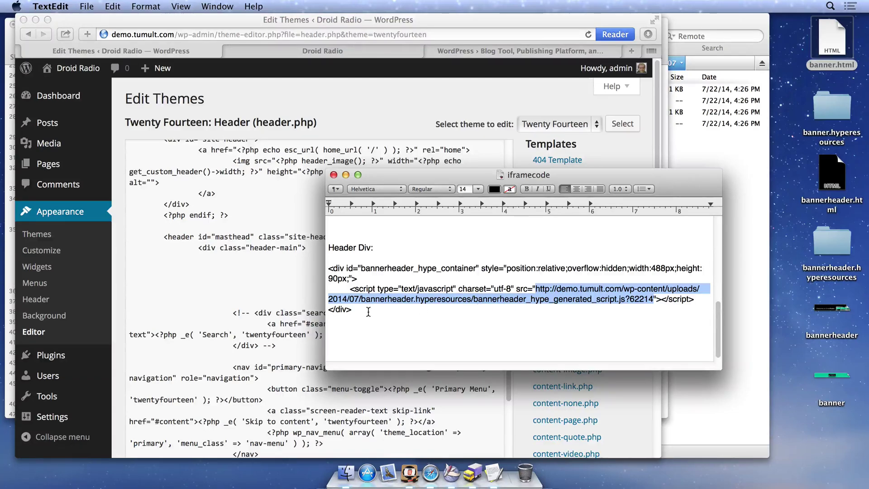
pyautogui.moveTo(363, 310); pyautogui.dragTo(312, 260)
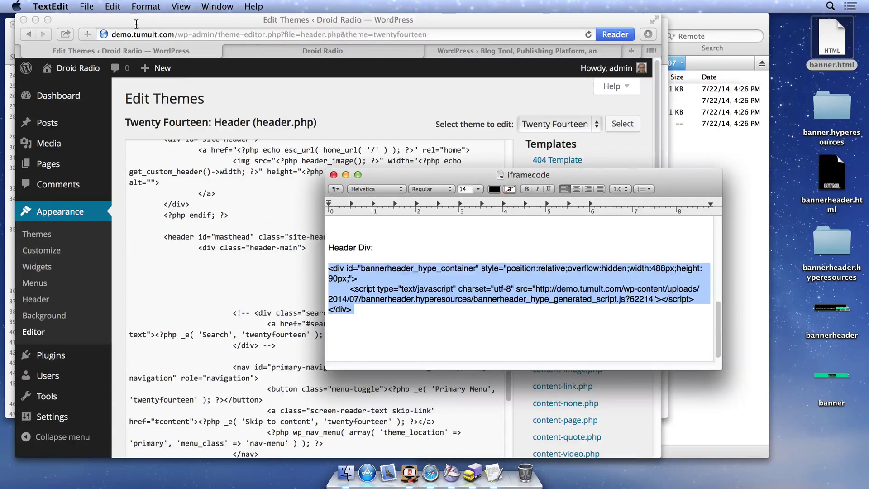
pyautogui.click(113, 6)
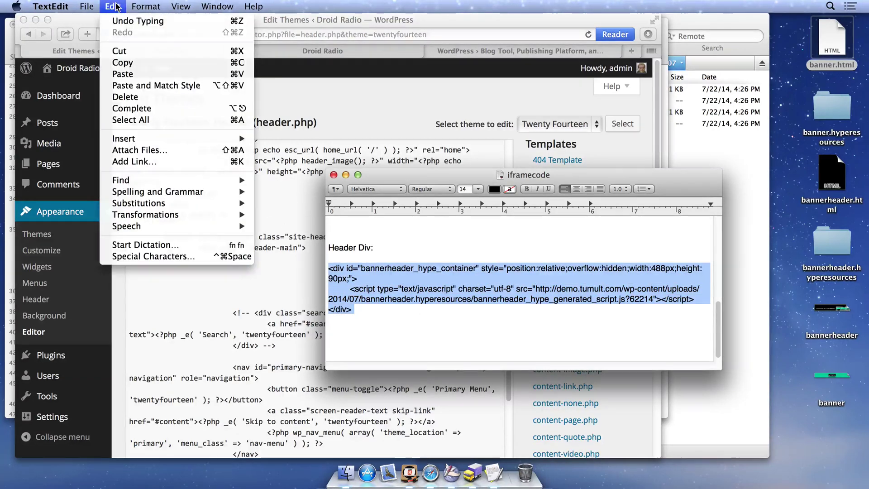
pyautogui.click(122, 61)
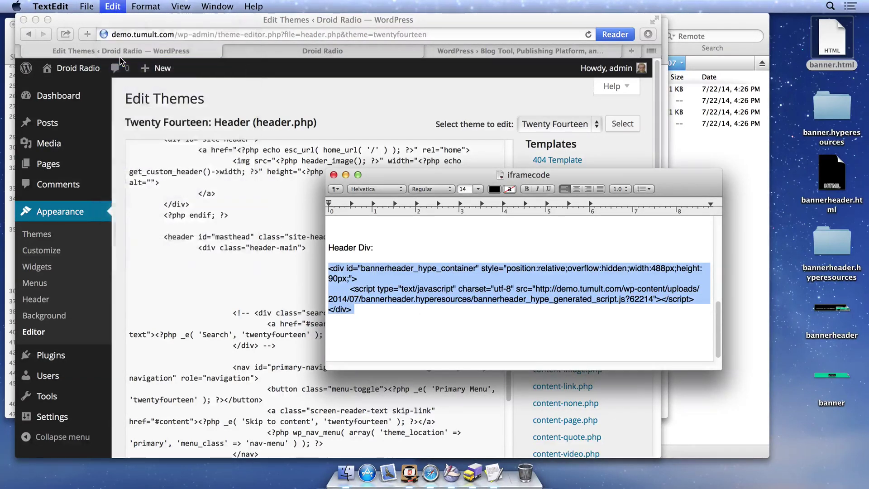
pyautogui.click(233, 277)
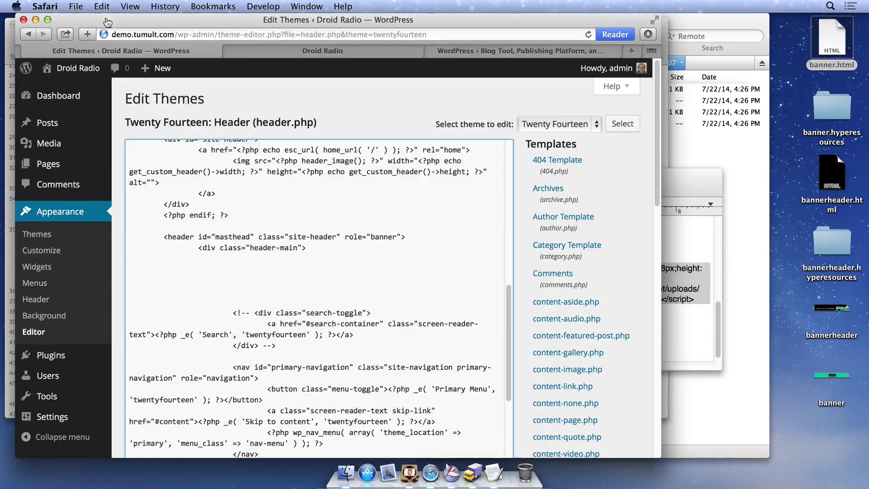
# Step: Paste the bannerheader embed code into header.php's header-main div and update the file
pyautogui.click(101, 7)
pyautogui.click(109, 72)
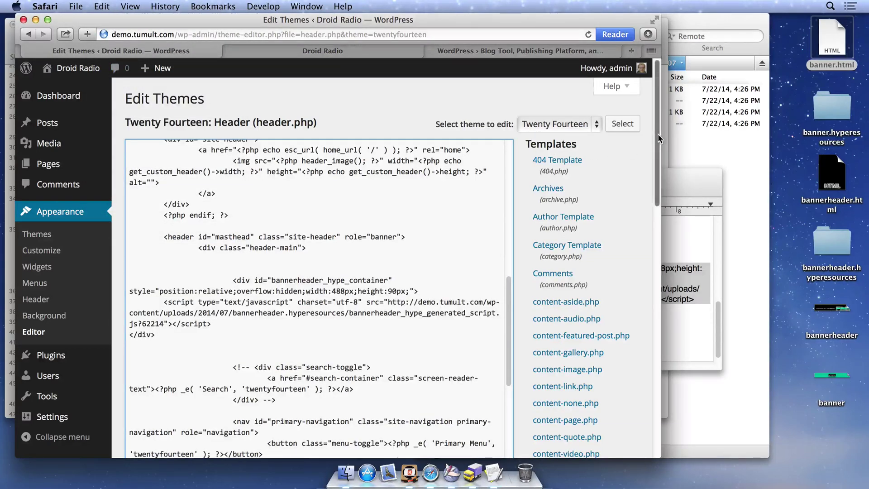
pyautogui.moveTo(658, 134); pyautogui.dragTo(635, 222)
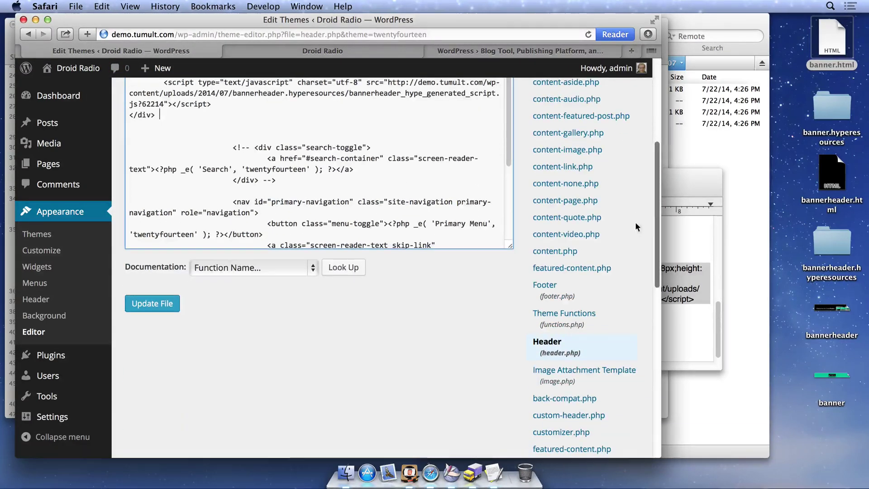
pyautogui.click(152, 303)
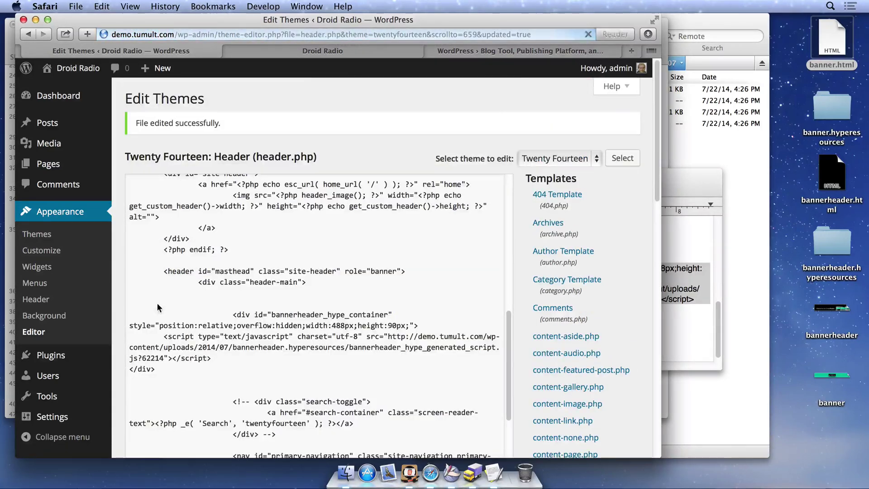
# Step: Reload the Droid Radio site to see the 'Welcome to DroidRadio' header banner
pyautogui.click(317, 52)
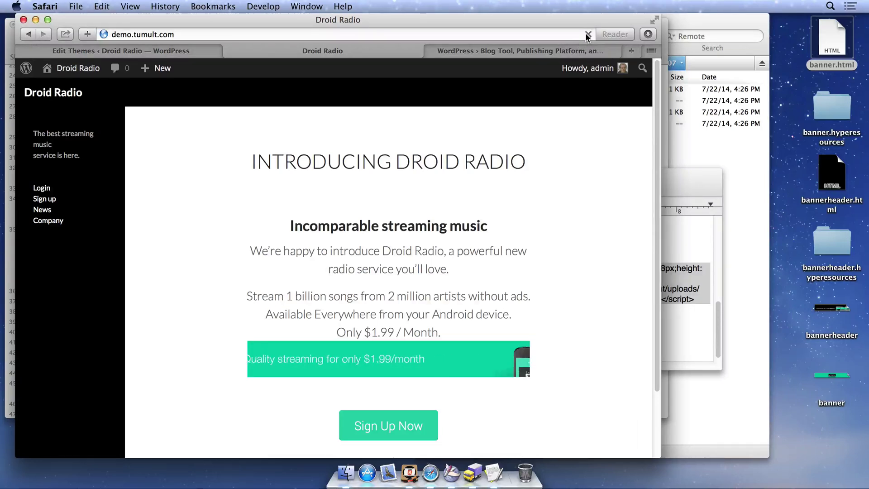
pyautogui.click(587, 34)
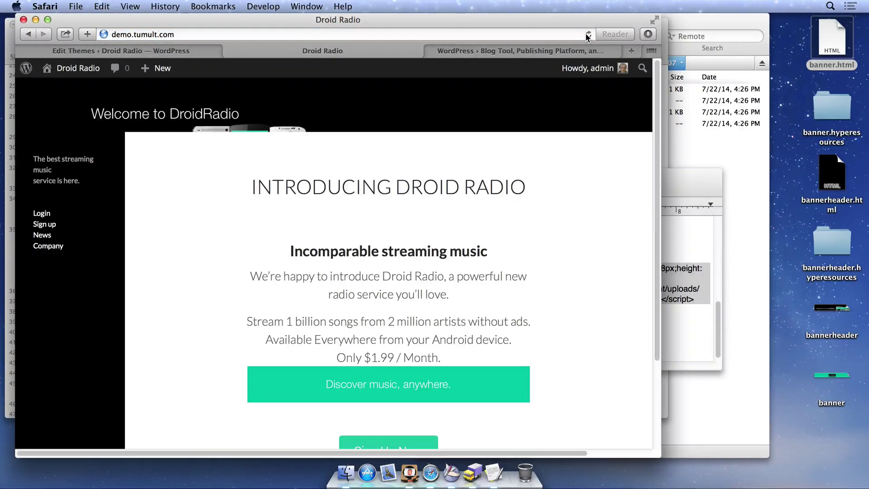